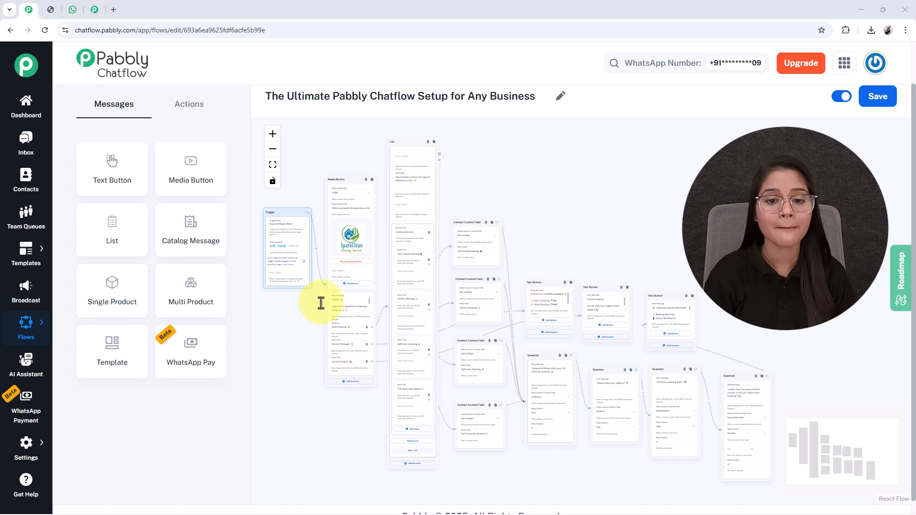
# Greet the chatbot with 'Hi', choose Book Cleaning, and pick Kitchen Cleaning from the service list.
pyautogui.click(75, 15)
pyautogui.click(424, 490)
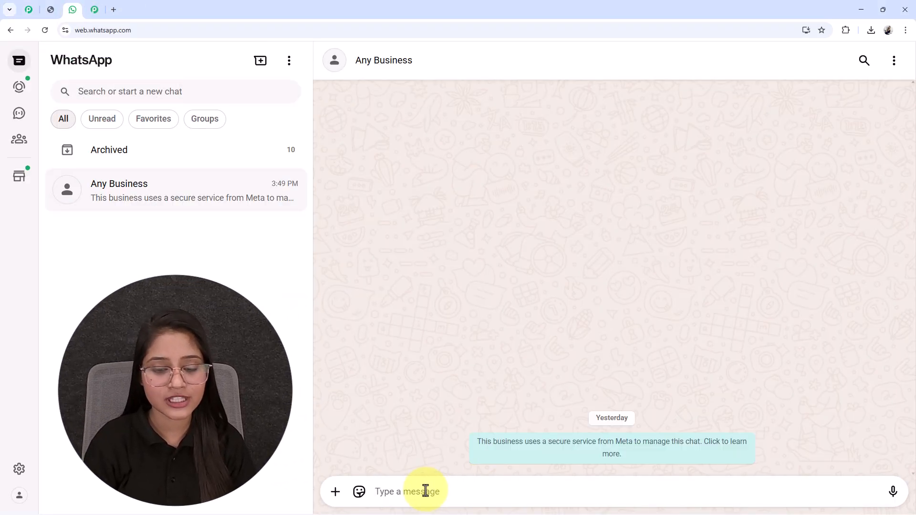
pyautogui.write('Hi')
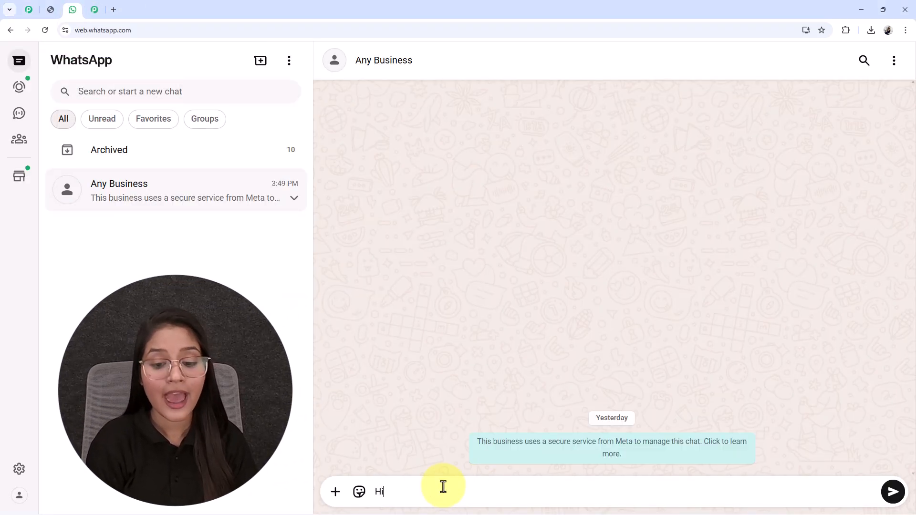
pyautogui.press('Return')
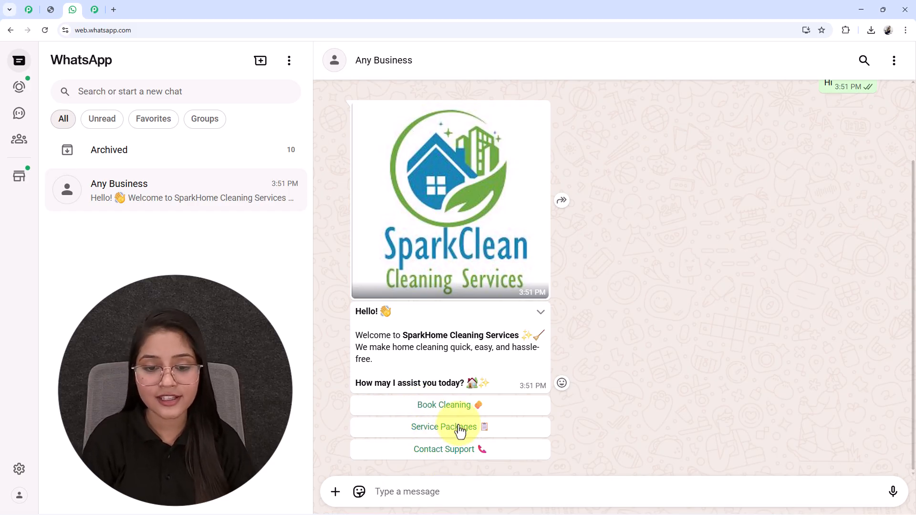
pyautogui.click(446, 406)
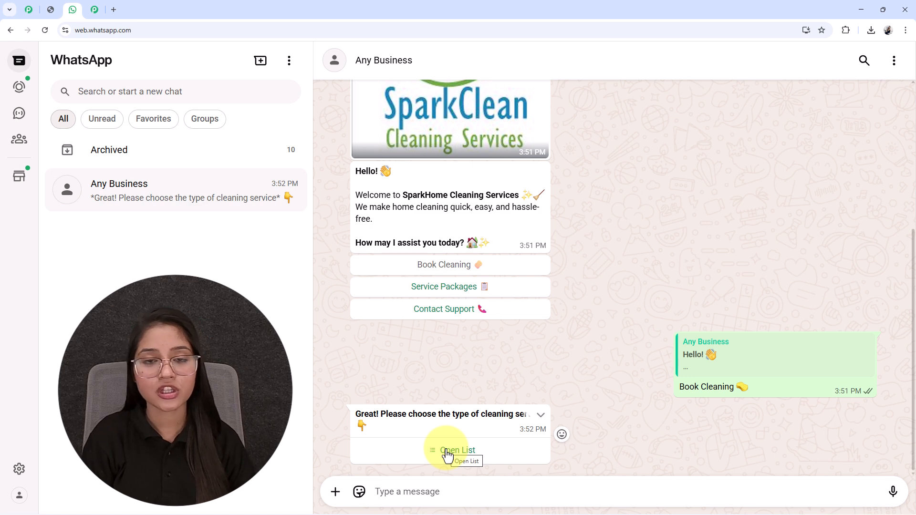
pyautogui.click(447, 453)
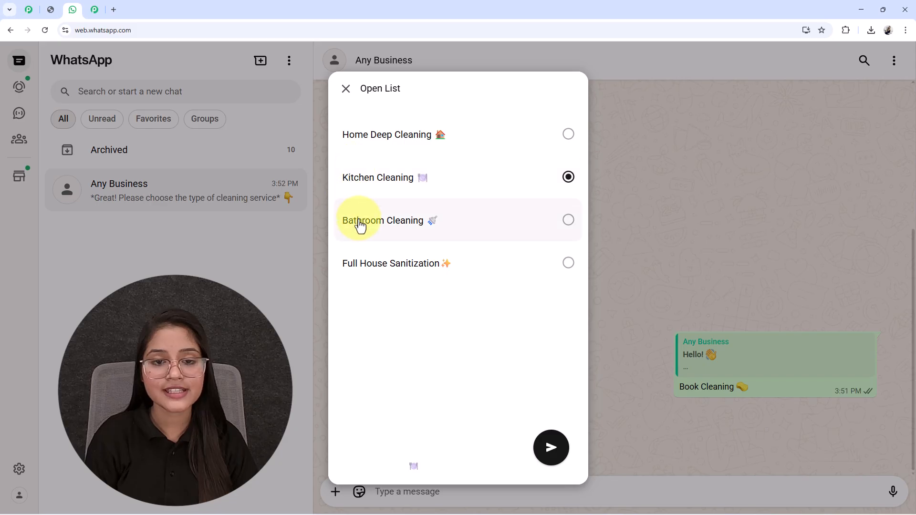
pyautogui.click(552, 448)
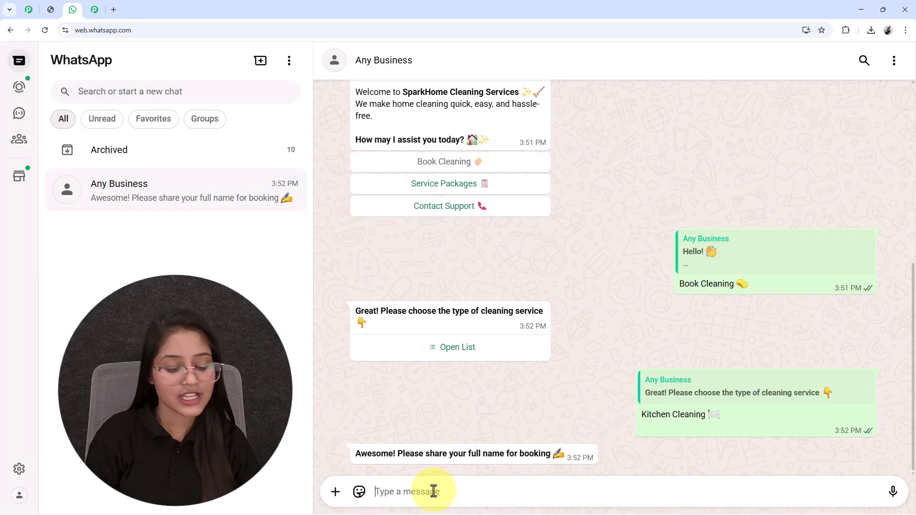
# Reply with the full name, the address, preferred date 15/12/2025, and the contact number.
pyautogui.write('Test')
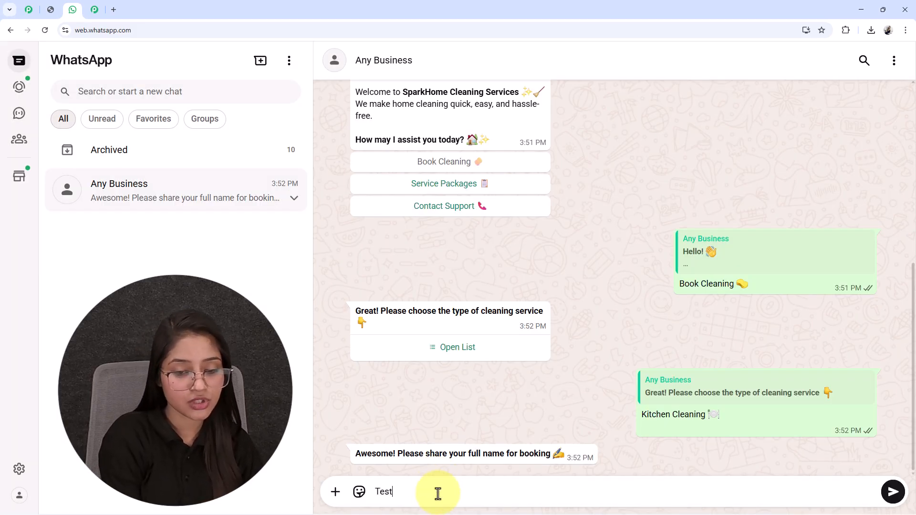
pyautogui.write(' User')
pyautogui.press('Return')
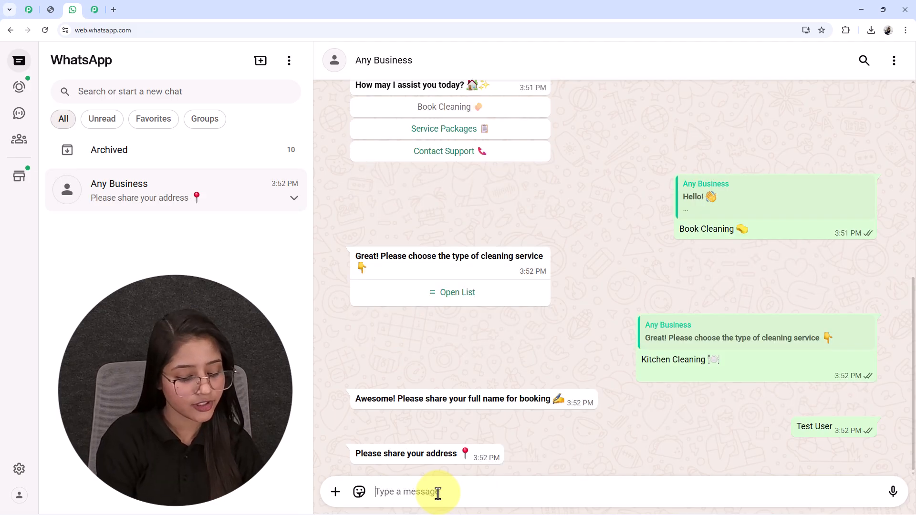
pyautogui.write('New City Road')
pyautogui.press('Return')
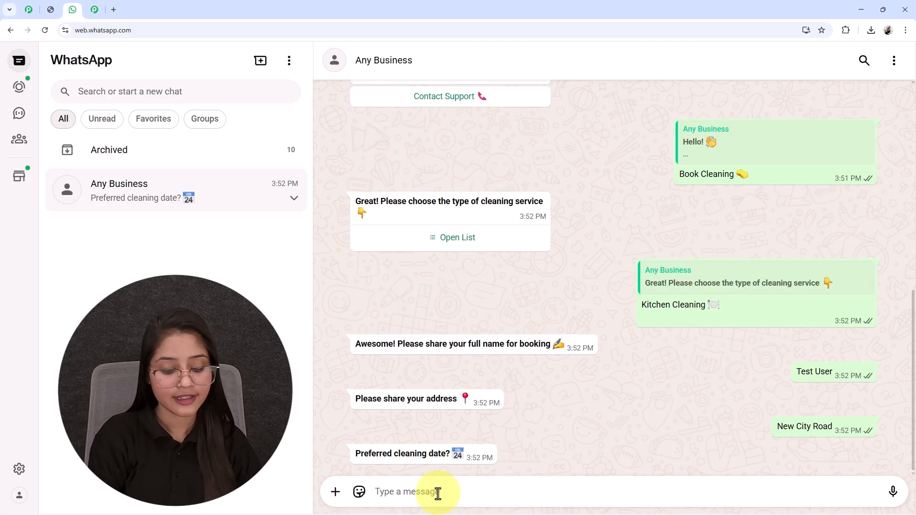
pyautogui.write('15/12/2025')
pyautogui.press('Return')
pyautogui.write('899*******')
pyautogui.press('Return')
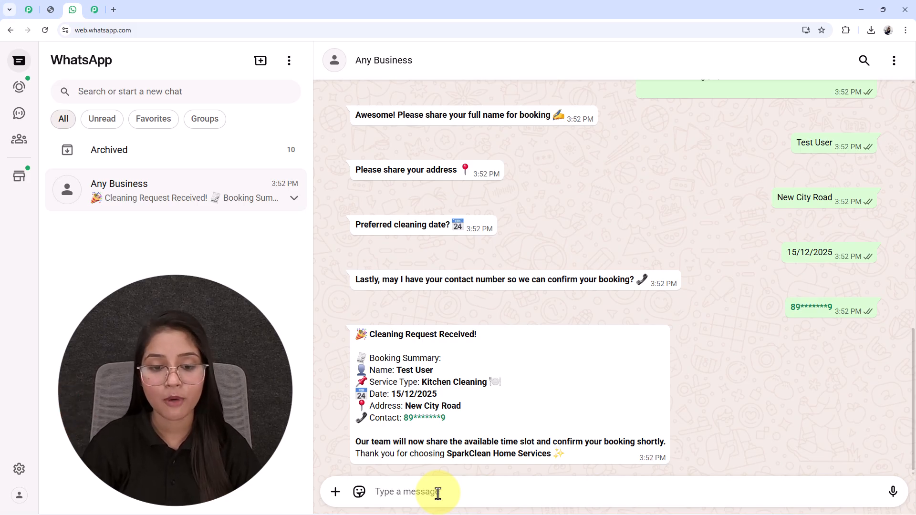
pyautogui.moveTo(402, 377); pyautogui.dragTo(472, 379)
pyautogui.click(454, 360)
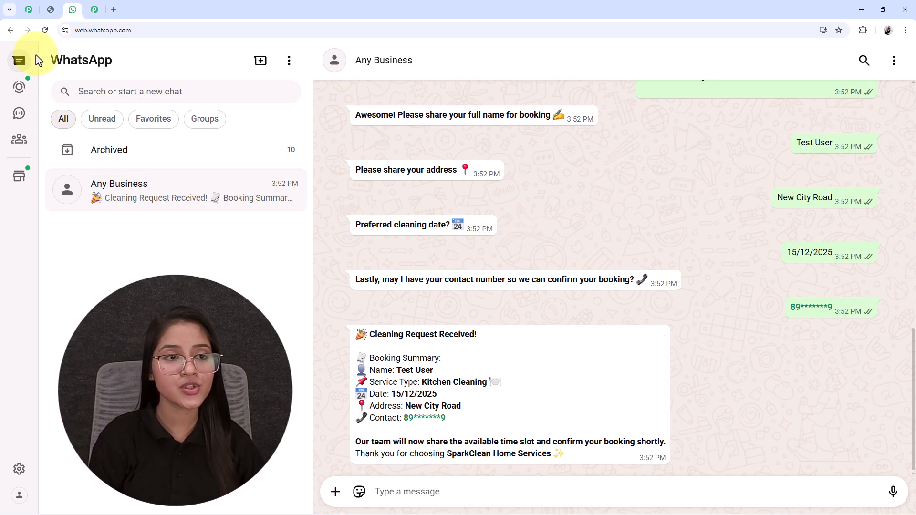
pyautogui.click(52, 10)
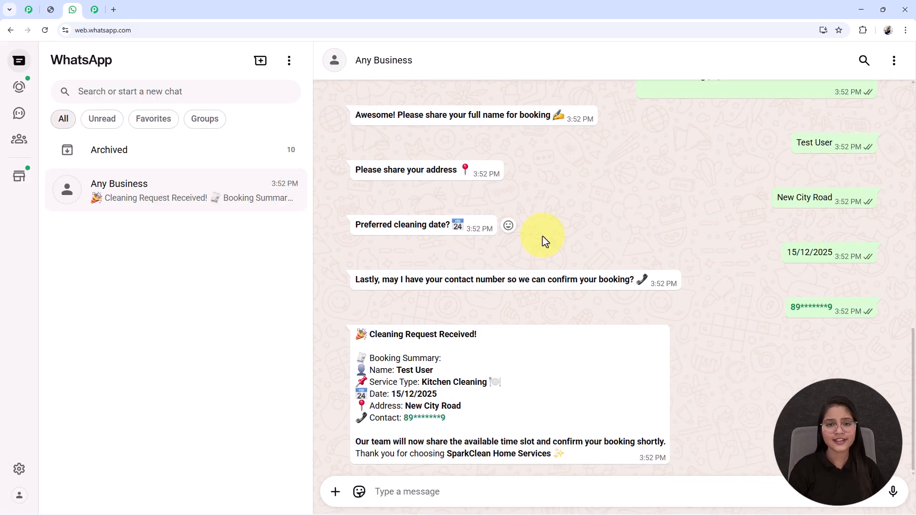
# Load pabbly.com/chatflow in a new browser tab.
pyautogui.click(111, 10)
pyautogui.click(108, 26)
pyautogui.write('pabbly.com/chatflow')
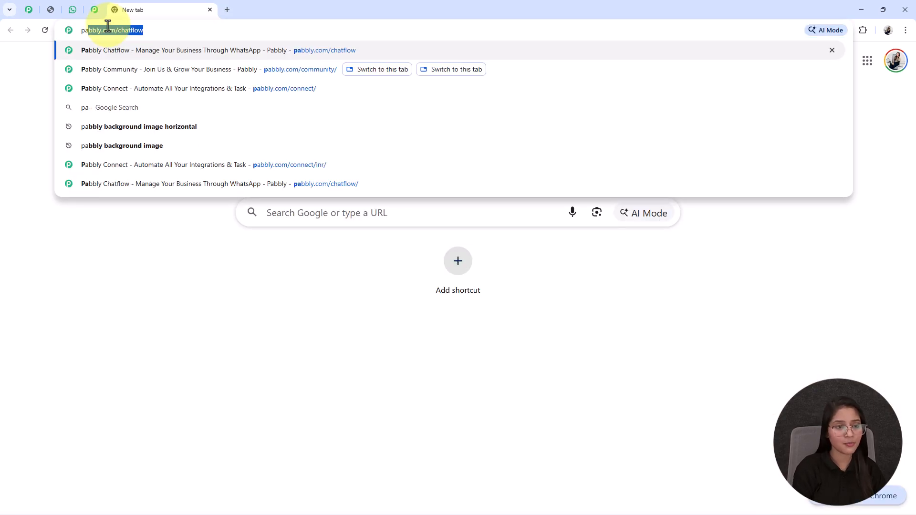
pyautogui.press('Right')
pyautogui.press('Return')
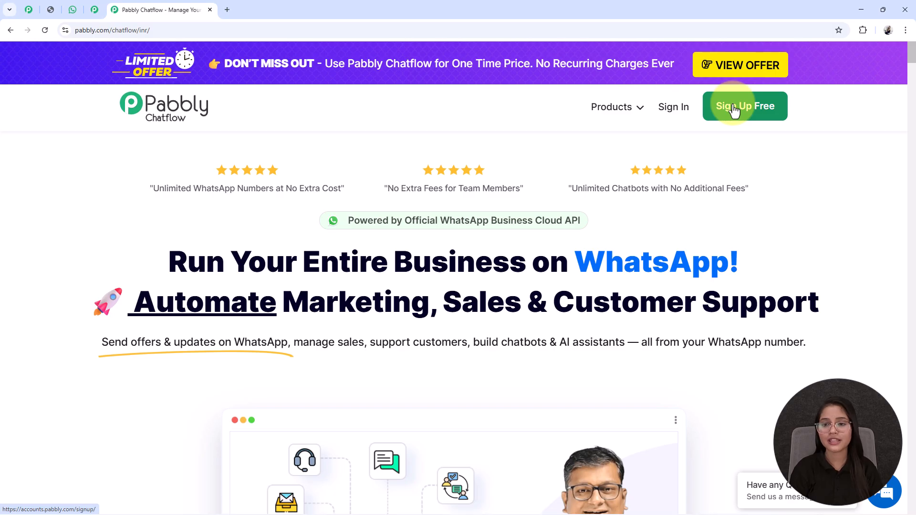
# Sign in to Pabbly and launch Pabbly Chatflow from the apps list.
pyautogui.click(673, 115)
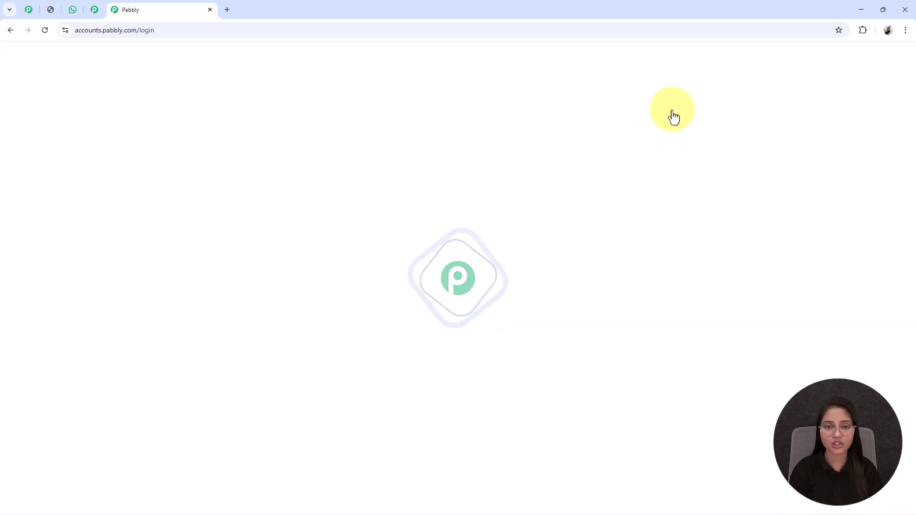
pyautogui.moveTo(328, 216); pyautogui.dragTo(447, 223)
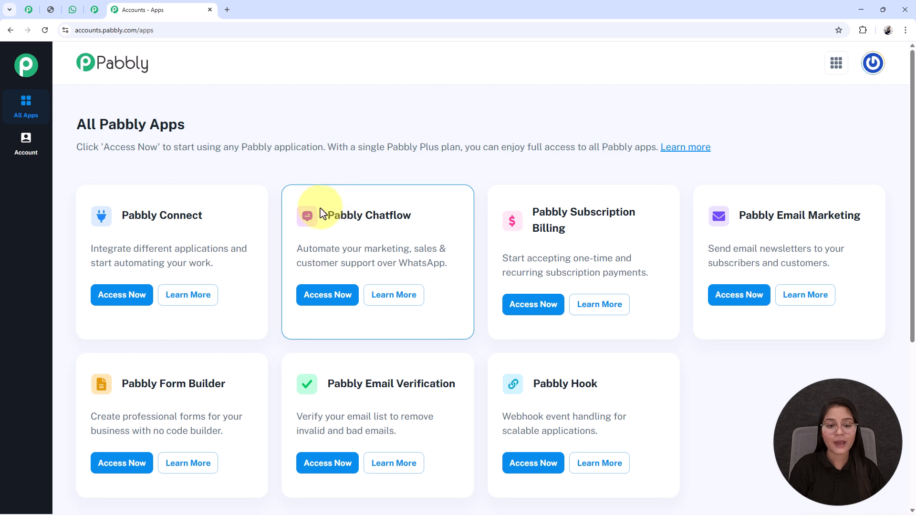
pyautogui.moveTo(321, 213); pyautogui.dragTo(464, 216)
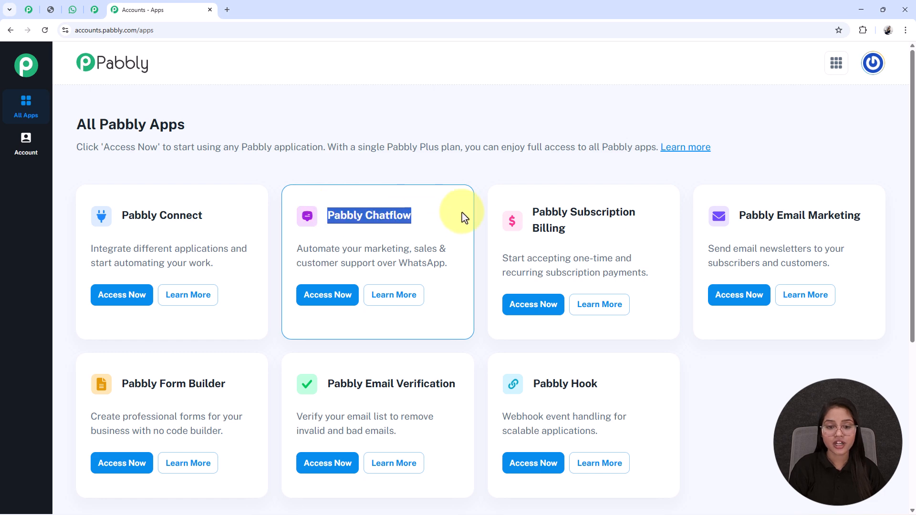
pyautogui.click(328, 301)
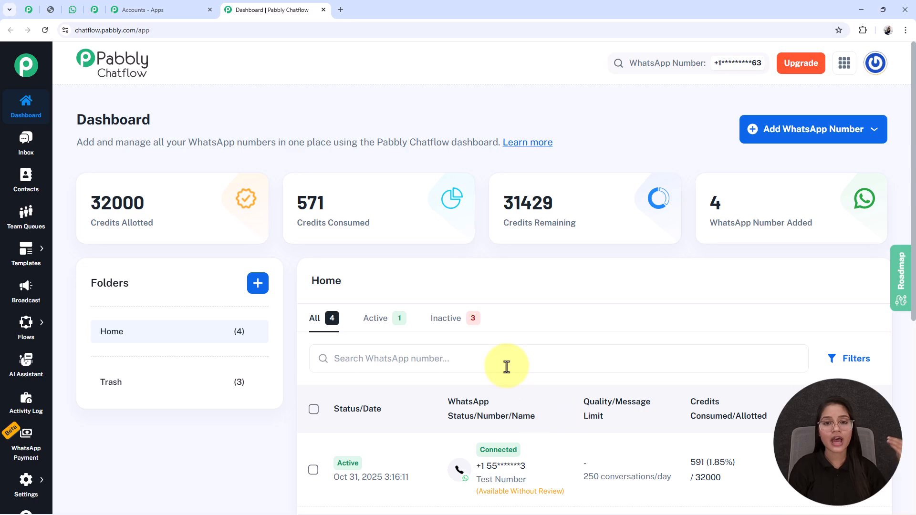
pyautogui.click(794, 134)
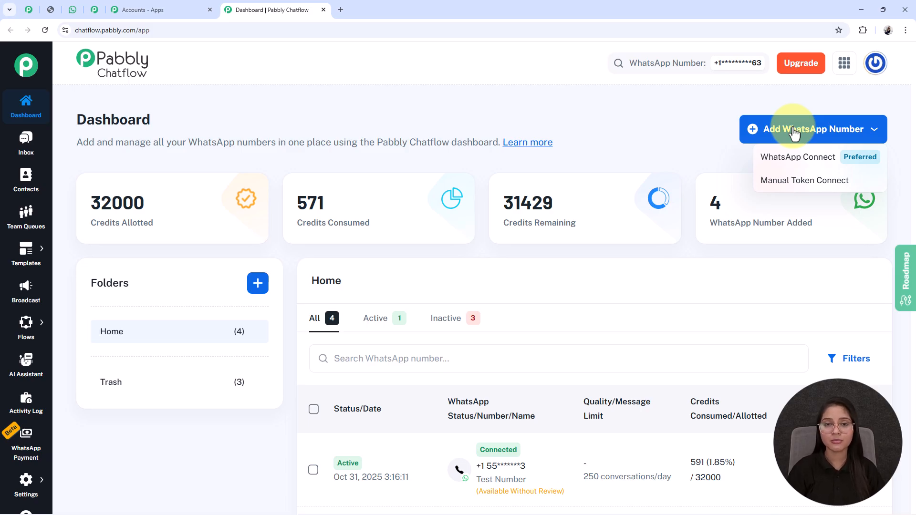
pyautogui.click(794, 127)
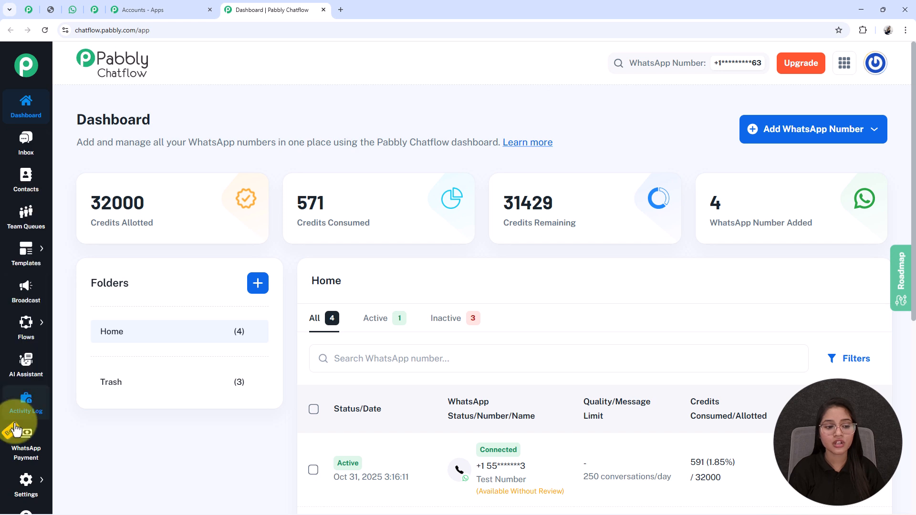
pyautogui.moveTo(26, 478)
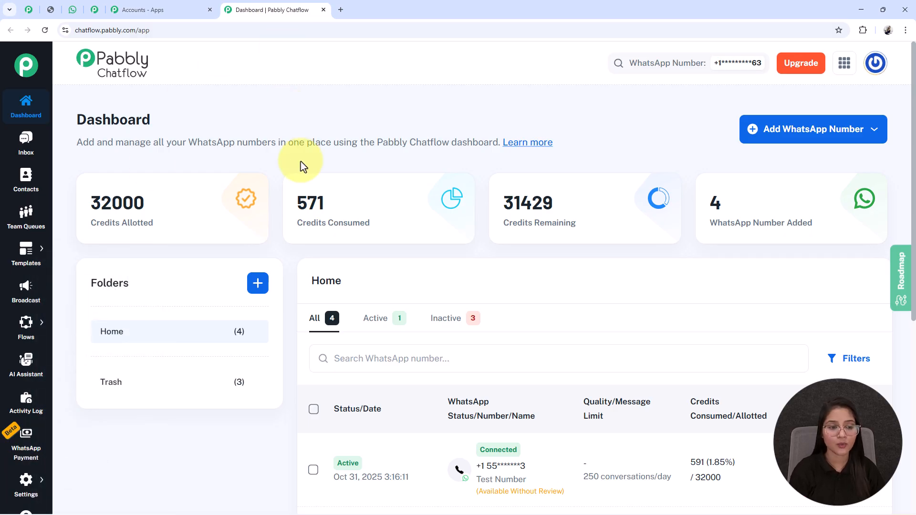
pyautogui.scroll(-3, 92, 341)
pyautogui.moveTo(27, 330)
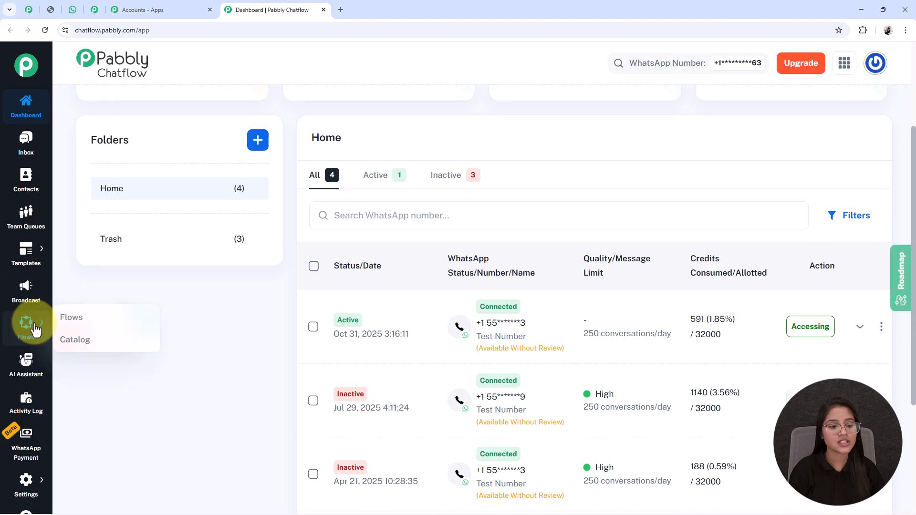
# Go to Flows in the sidebar and add a new untitled flow.
pyautogui.click(69, 320)
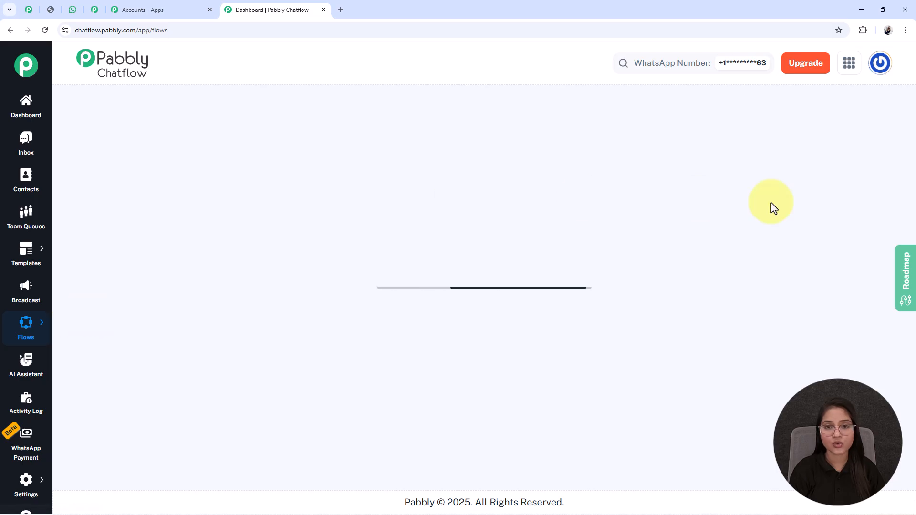
pyautogui.moveTo(333, 211)
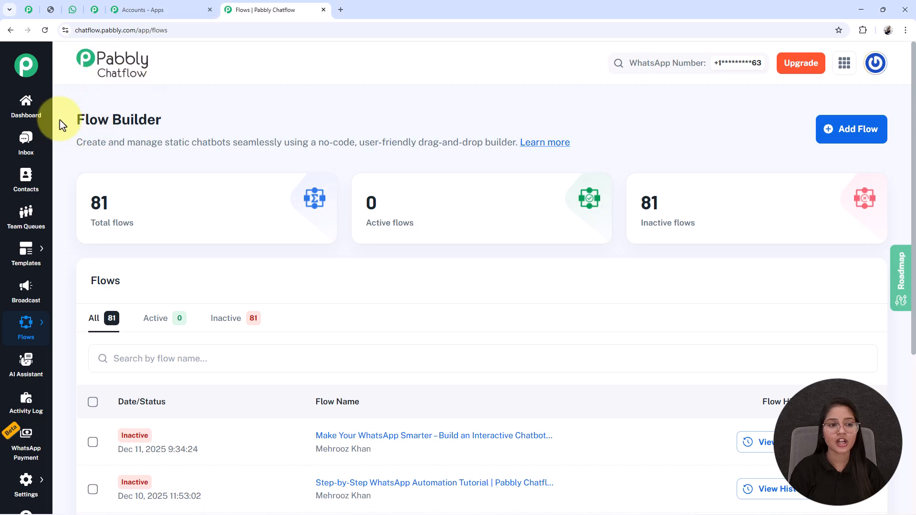
pyautogui.tripleClick(158, 118)
pyautogui.click(270, 106)
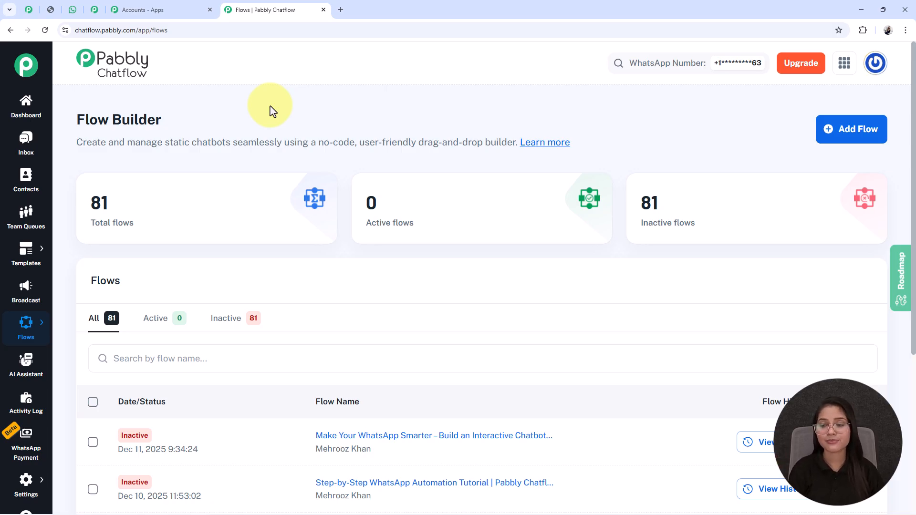
pyautogui.click(837, 134)
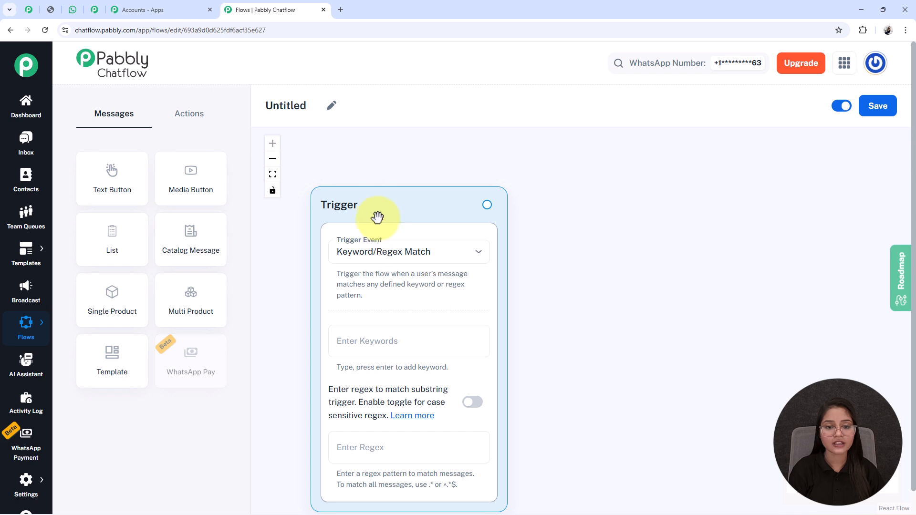
pyautogui.moveTo(378, 221); pyautogui.dragTo(376, 200)
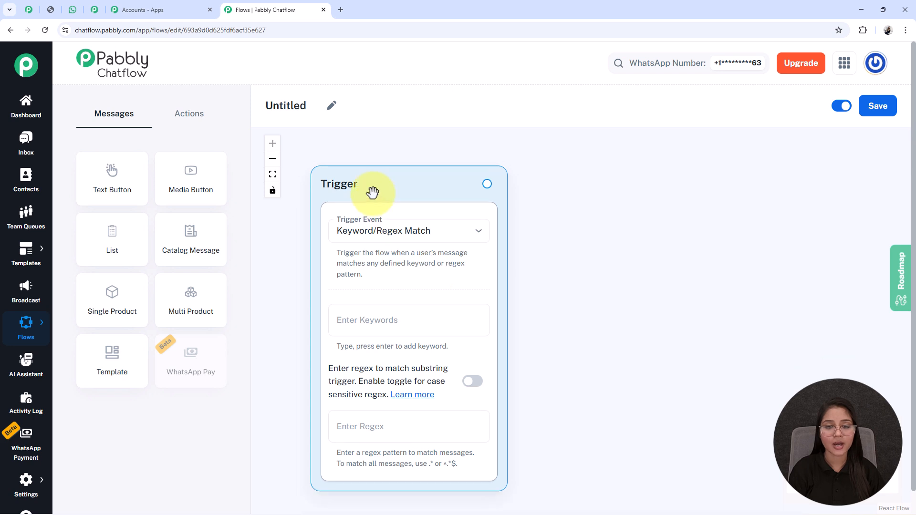
pyautogui.click(332, 106)
pyautogui.moveTo(328, 106); pyautogui.dragTo(281, 109)
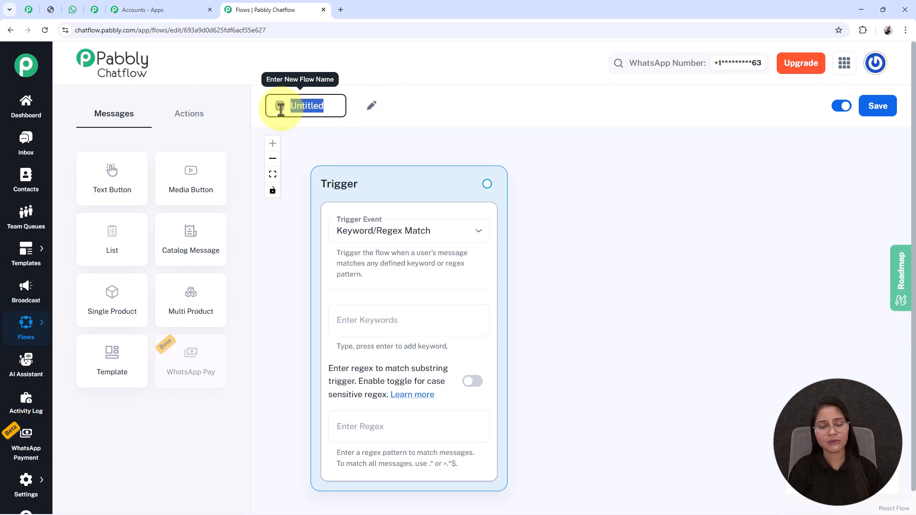
pyautogui.write('The Ultimate Pabbly Chatflow Setup for Any Business')
pyautogui.click(411, 425)
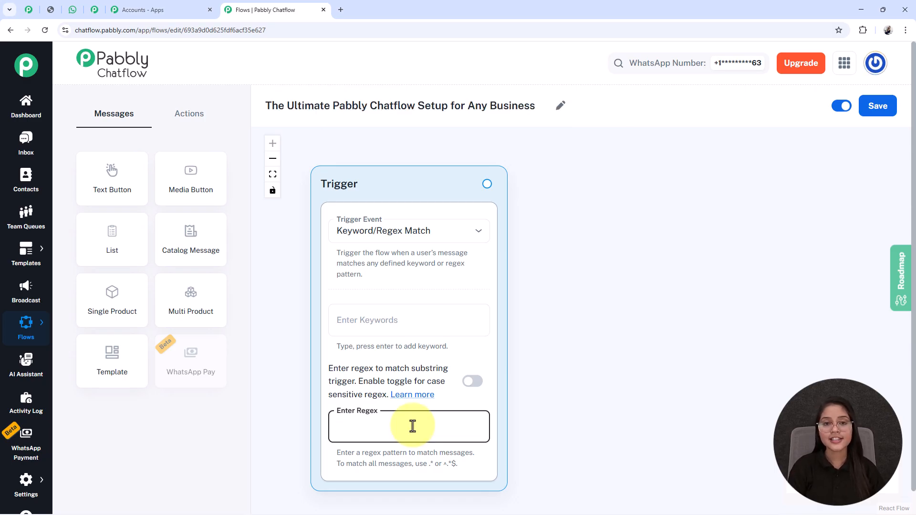
pyautogui.click(591, 213)
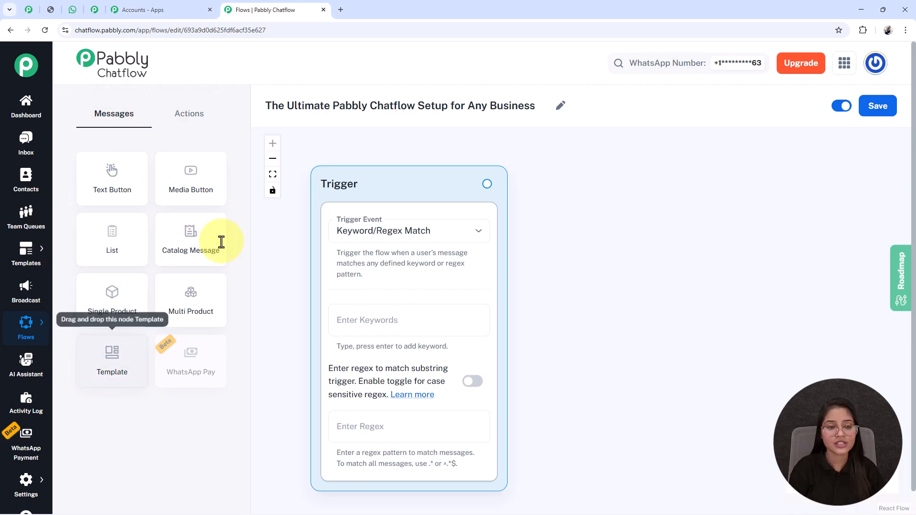
pyautogui.click(188, 113)
pyautogui.click(106, 121)
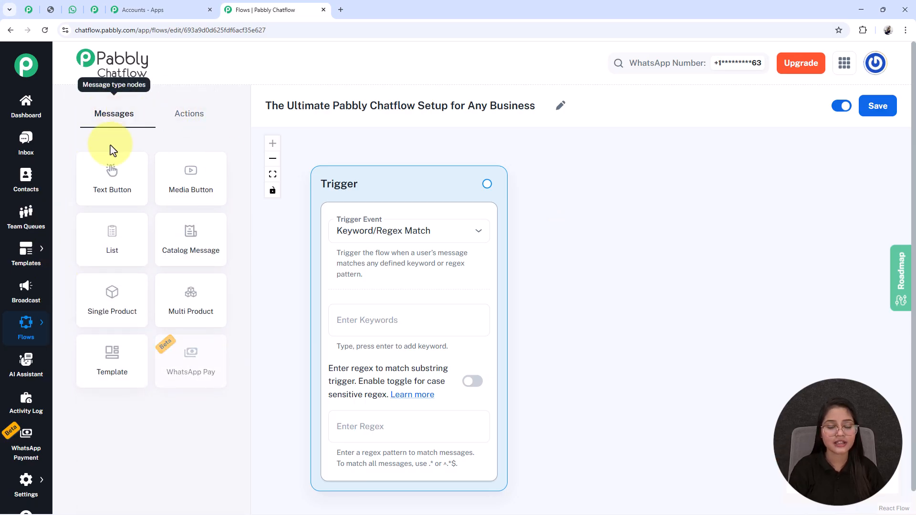
pyautogui.click(186, 111)
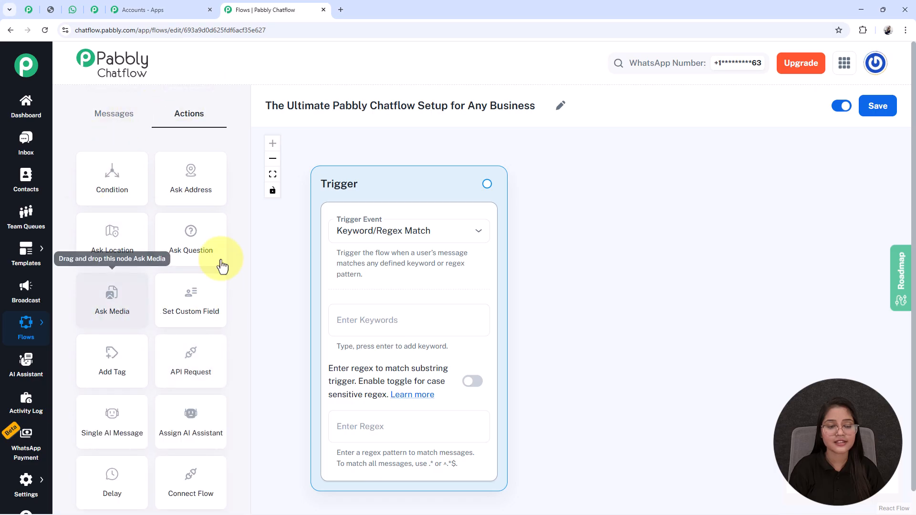
pyautogui.click(111, 119)
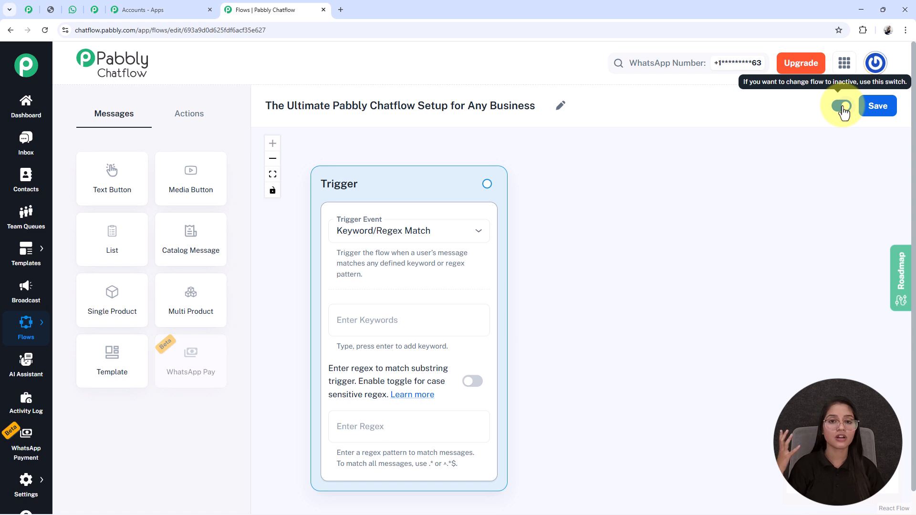
# Save the flow and keep Keyword/Regex Match as the trigger event.
pyautogui.click(876, 115)
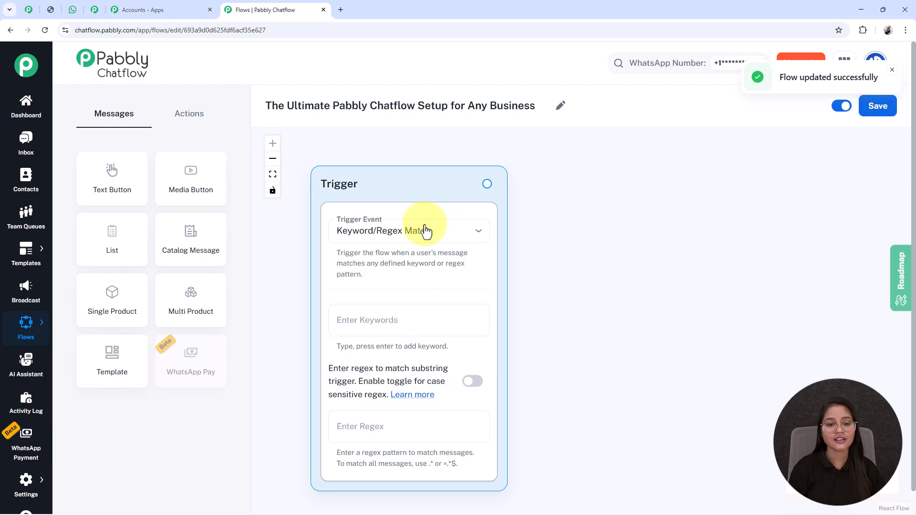
pyautogui.click(375, 231)
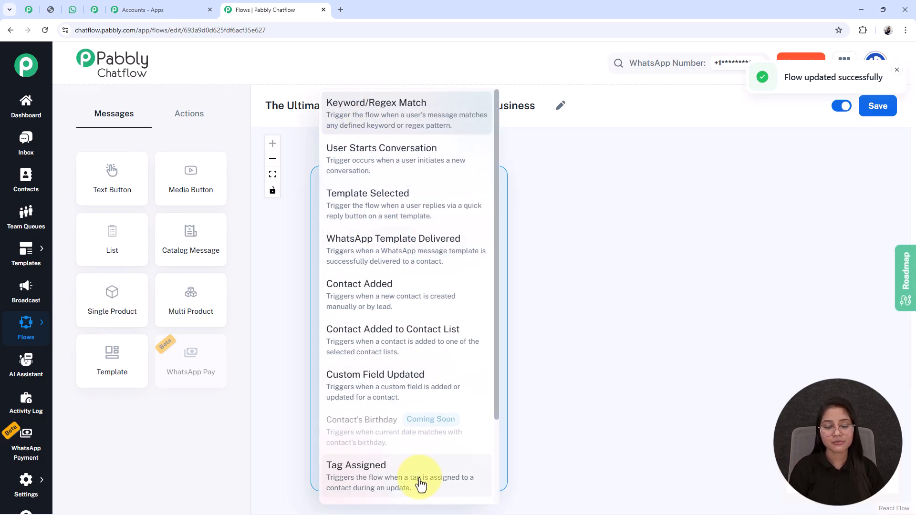
pyautogui.click(359, 118)
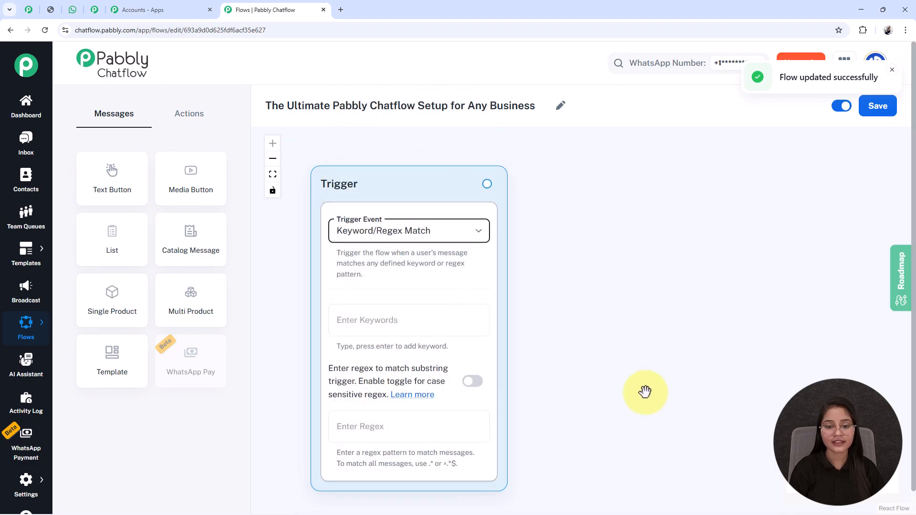
pyautogui.moveTo(645, 389); pyautogui.dragTo(640, 369)
# Add Hi and Hello as trigger keywords, and place a Media Button node beside the Trigger.
pyautogui.click(420, 312)
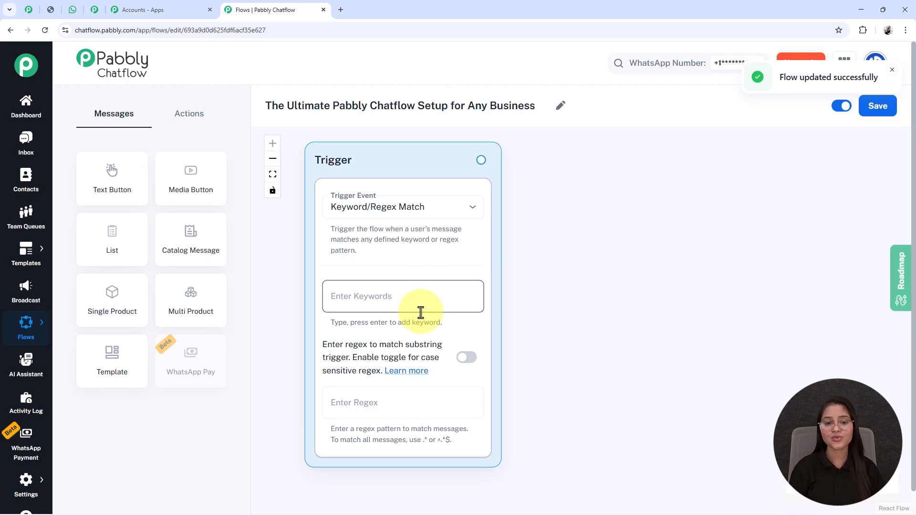
pyautogui.click(397, 306)
pyautogui.write('H')
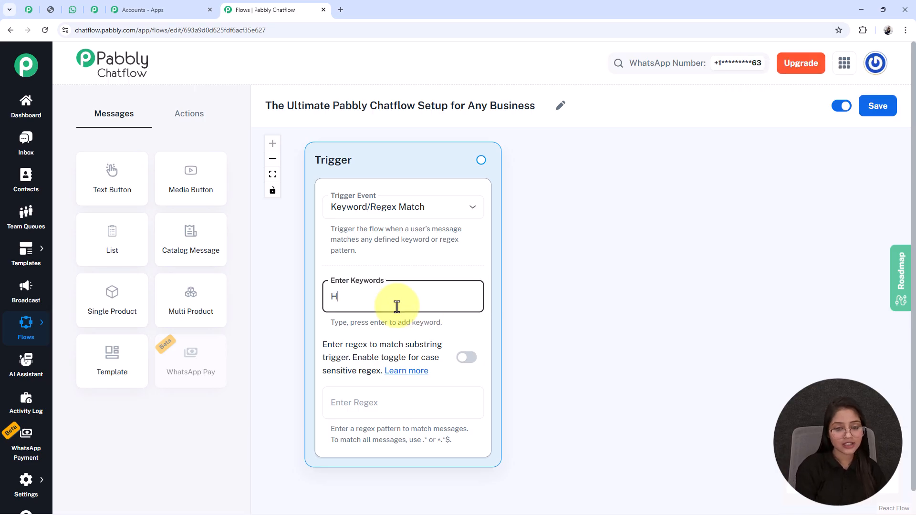
pyautogui.write('i')
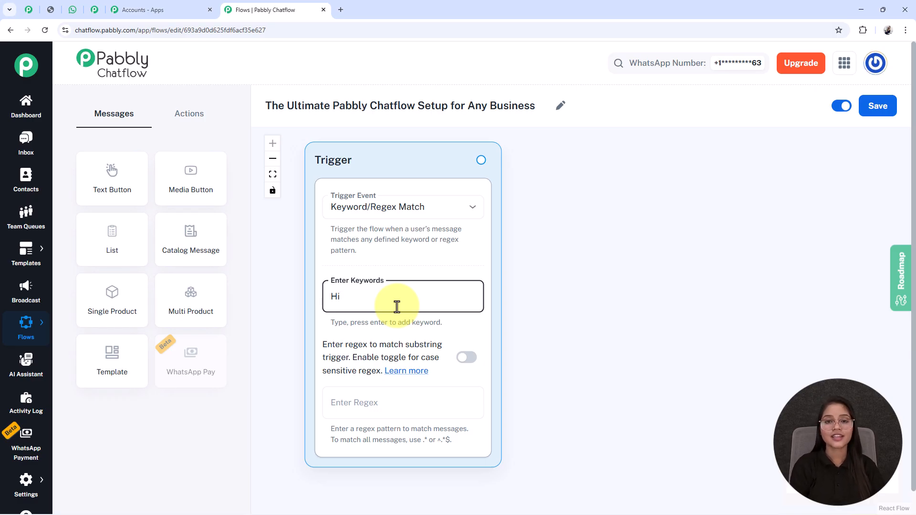
pyautogui.press('Return')
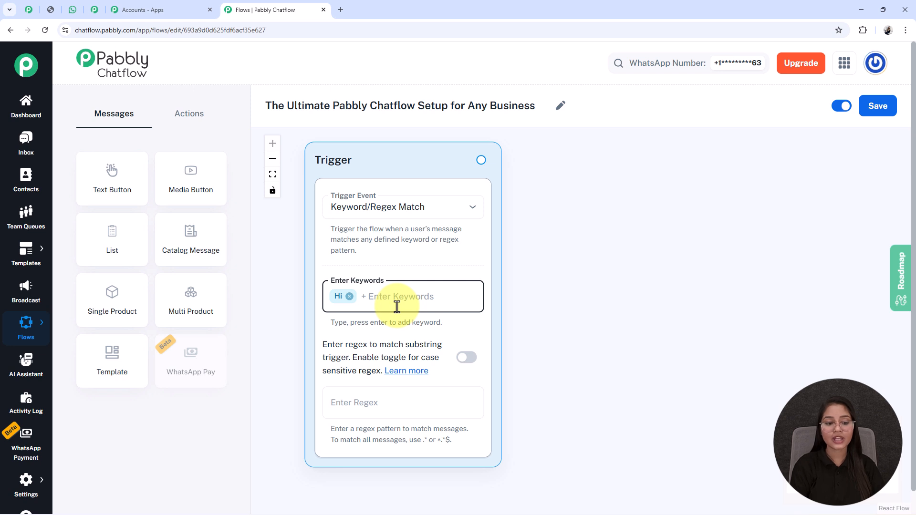
pyautogui.write('Hello')
pyautogui.press('Return')
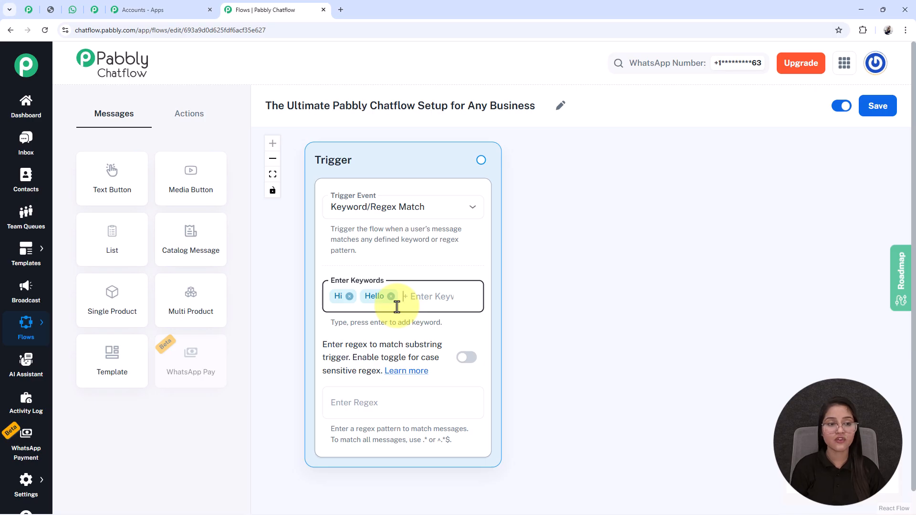
pyautogui.moveTo(190, 160); pyautogui.dragTo(598, 184)
# Set the Media Button node's type to Image and upload the SparkClean Cleaning Services logo.
pyautogui.click(542, 223)
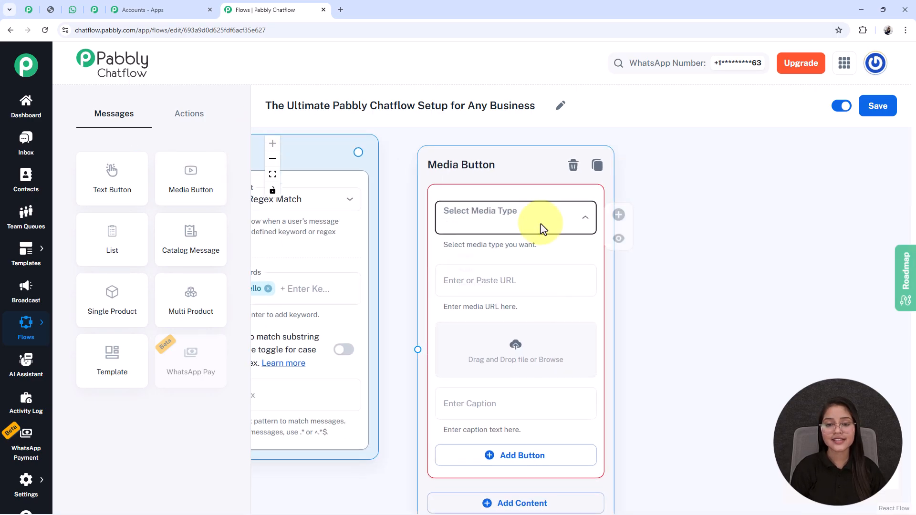
pyautogui.click(472, 254)
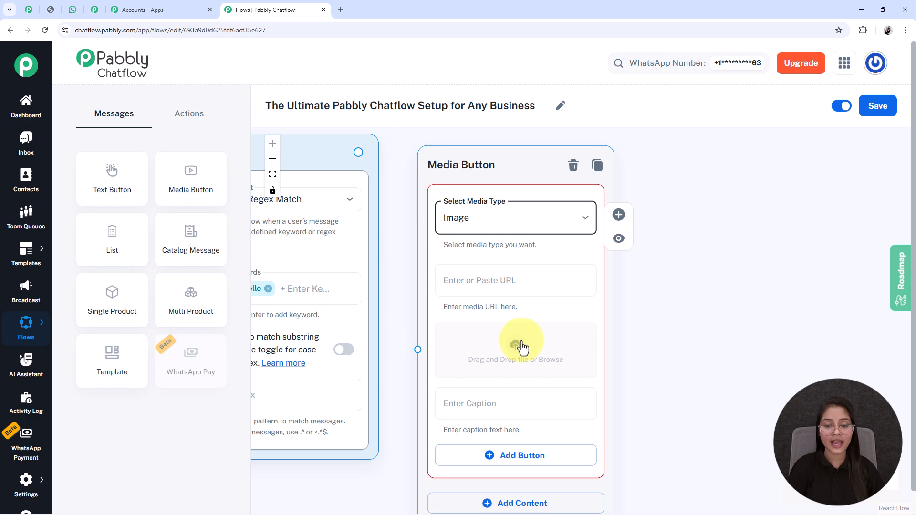
pyautogui.click(522, 348)
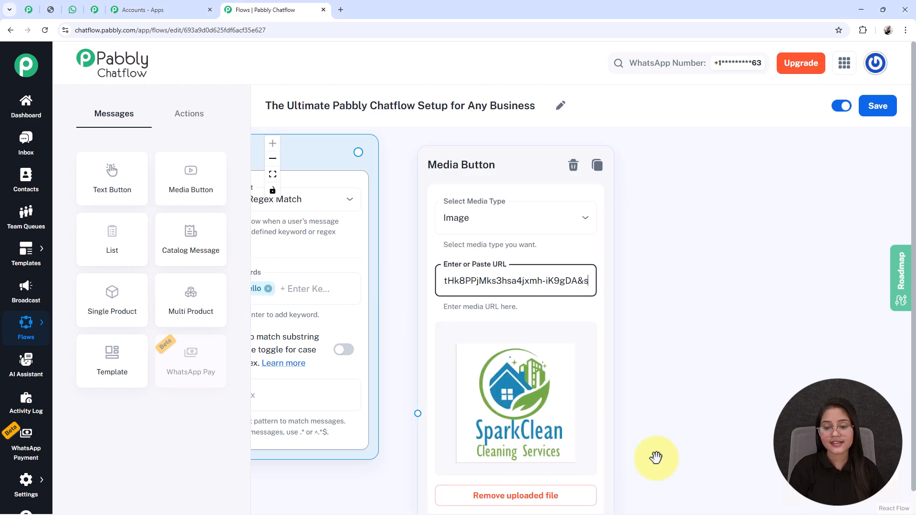
pyautogui.moveTo(656, 456); pyautogui.dragTo(639, 376)
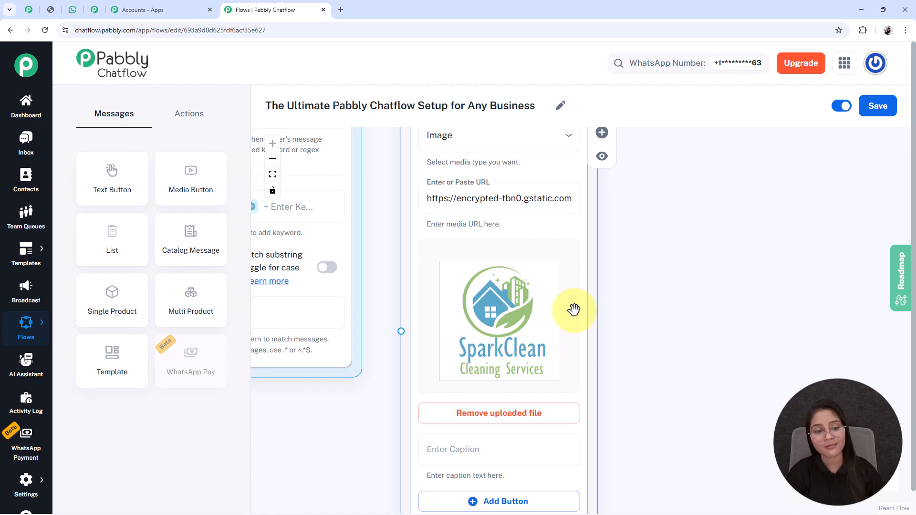
pyautogui.moveTo(665, 422); pyautogui.dragTo(671, 282)
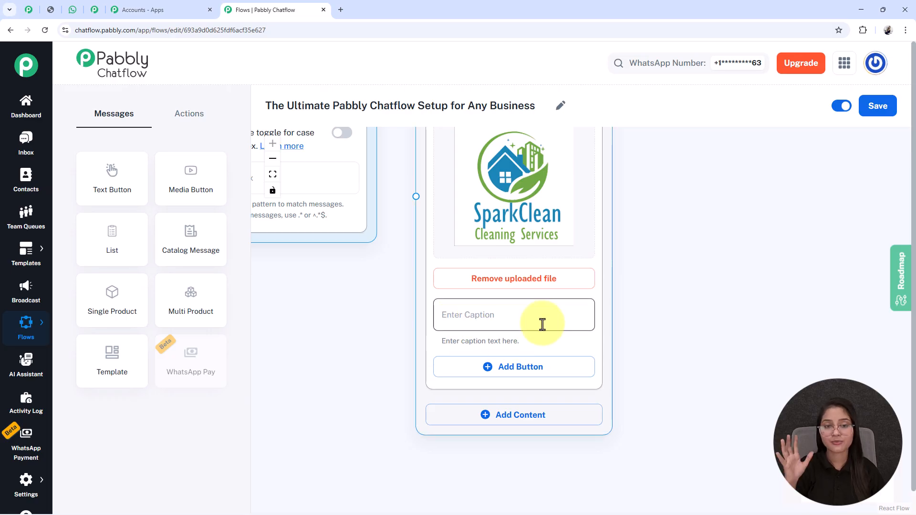
pyautogui.scroll(-2, 505, 443)
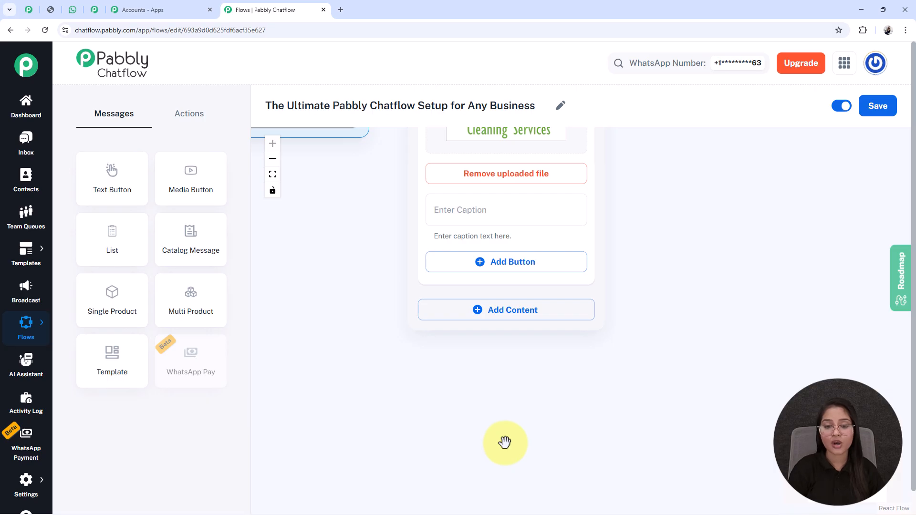
pyautogui.click(471, 315)
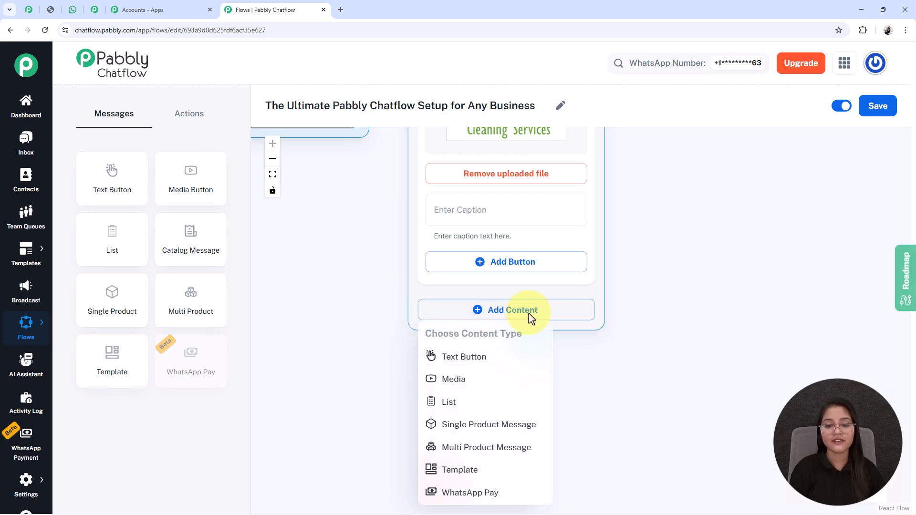
# Add a Text Button block and paste in the welcome message.
pyautogui.click(445, 358)
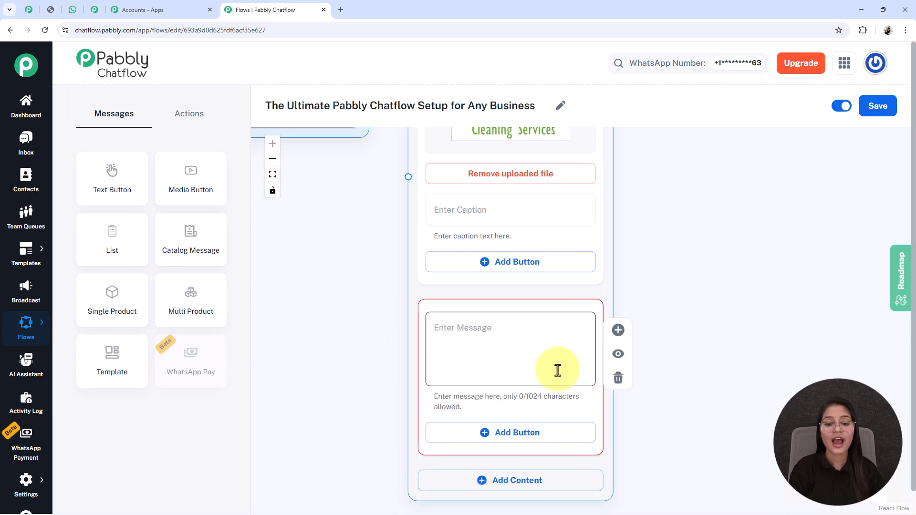
pyautogui.click(457, 326)
pyautogui.hotkey('ctrl', 'v')
pyautogui.scroll(-2, 491, 320)
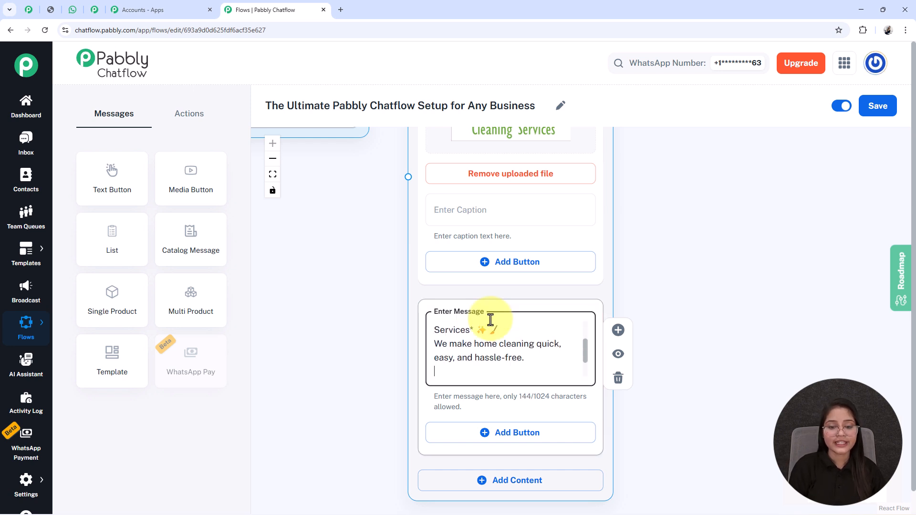
pyautogui.scroll(-1, 491, 320)
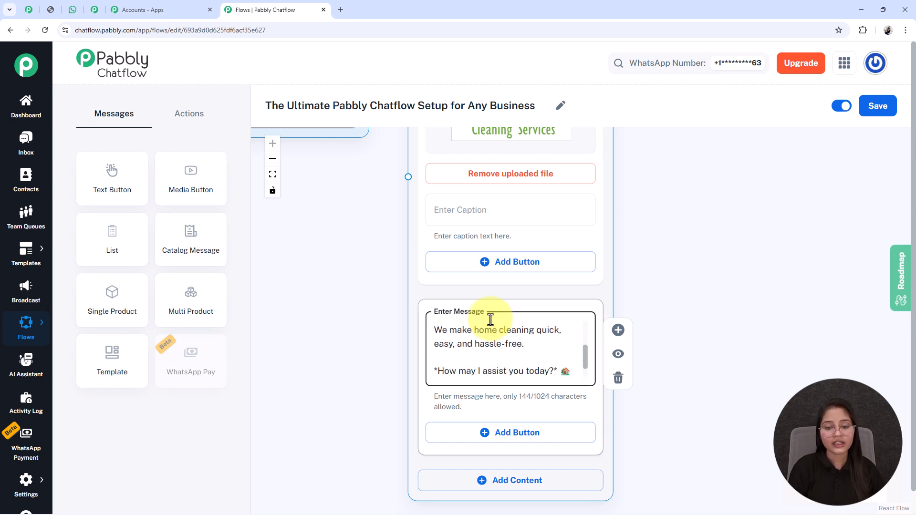
pyautogui.scroll(-1, 490, 320)
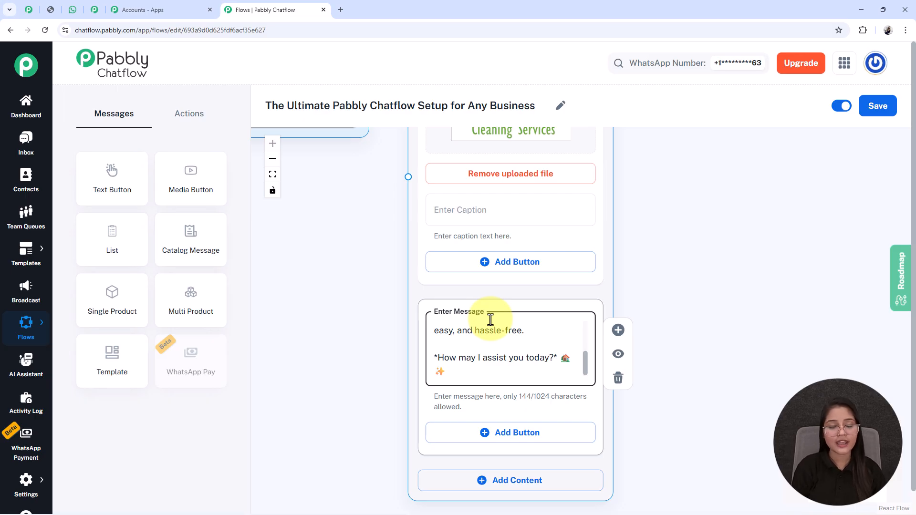
pyautogui.moveTo(643, 436); pyautogui.dragTo(654, 291)
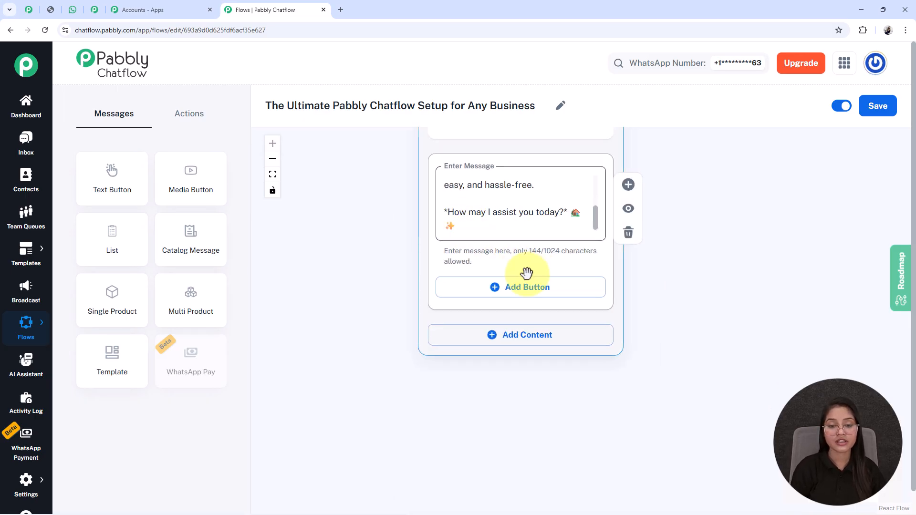
# Add three reply buttons: Book Cleaning, Service Packages and Contact Support.
pyautogui.click(510, 287)
pyautogui.click(508, 306)
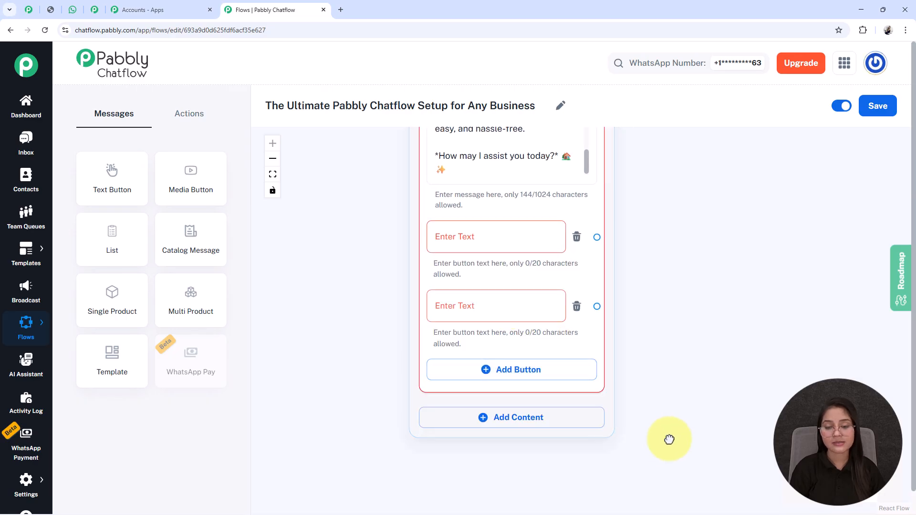
pyautogui.click(507, 315)
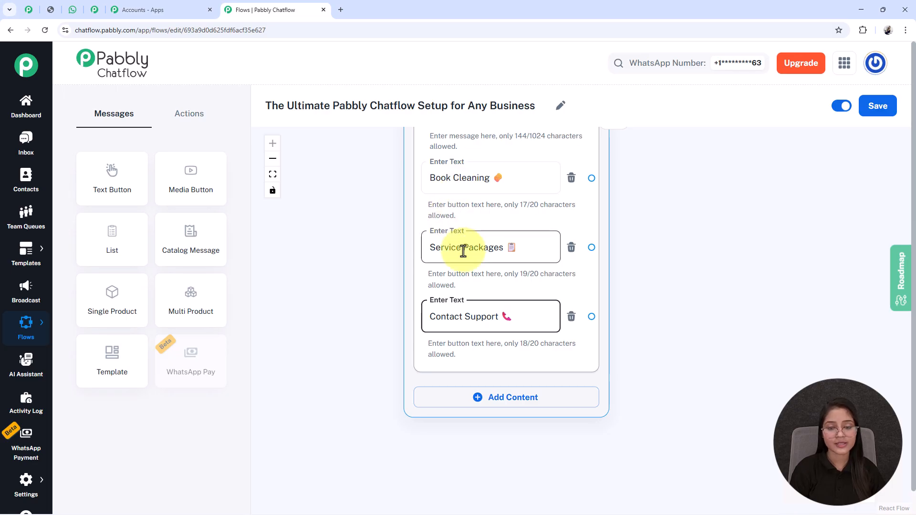
pyautogui.scroll(-4, 478, 338)
pyautogui.moveTo(367, 249); pyautogui.dragTo(428, 507)
pyautogui.moveTo(552, 157); pyautogui.dragTo(555, 143)
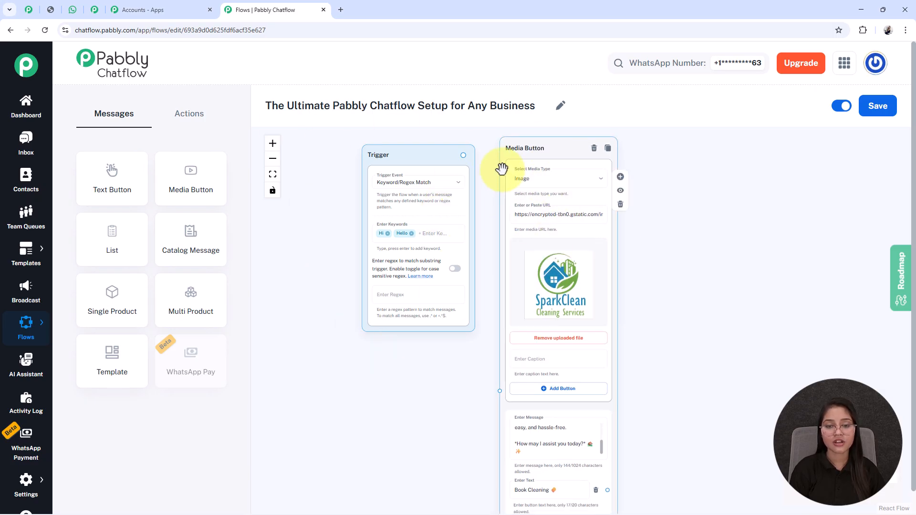
# Connect the Trigger node's output to the SparkClean logo and welcome message node.
pyautogui.moveTo(464, 153)
pyautogui.mouseDown()
pyautogui.moveTo(487, 386)
pyautogui.moveTo(496, 398)
pyautogui.moveTo(505, 384)
pyautogui.moveTo(499, 391)
pyautogui.mouseUp()
pyautogui.moveTo(666, 341); pyautogui.dragTo(597, 248)
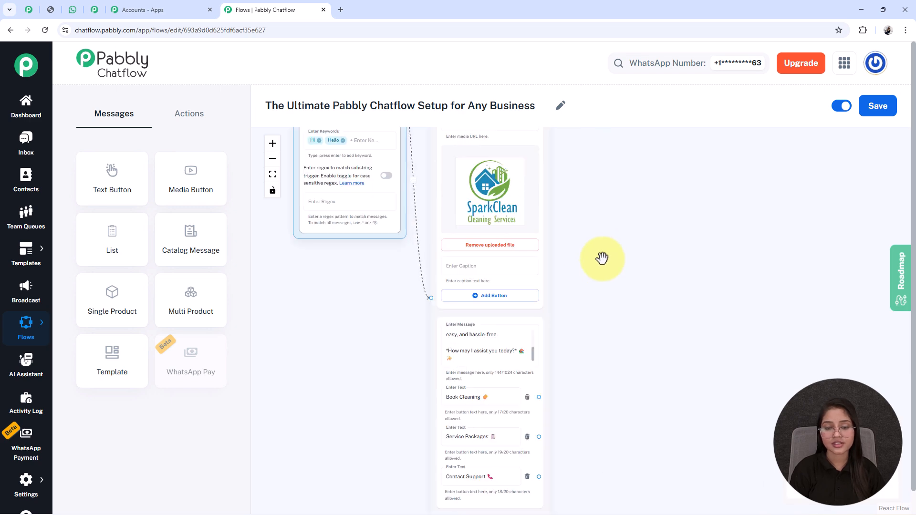
pyautogui.scroll(-1, 655, 422)
pyautogui.scroll(3, 655, 422)
pyautogui.moveTo(648, 483); pyautogui.dragTo(611, 379)
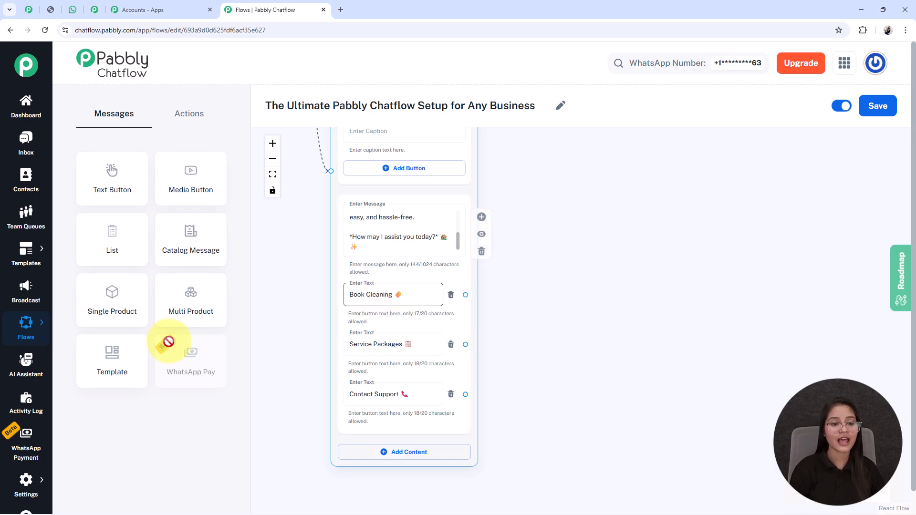
# Add a List node asking 'Great! Please choose the type of cleaning service'.
pyautogui.moveTo(123, 266); pyautogui.dragTo(231, 236)
pyautogui.moveTo(305, 196); pyautogui.dragTo(579, 327)
pyautogui.moveTo(782, 264); pyautogui.dragTo(660, 311)
pyautogui.scroll(-3, 660, 311)
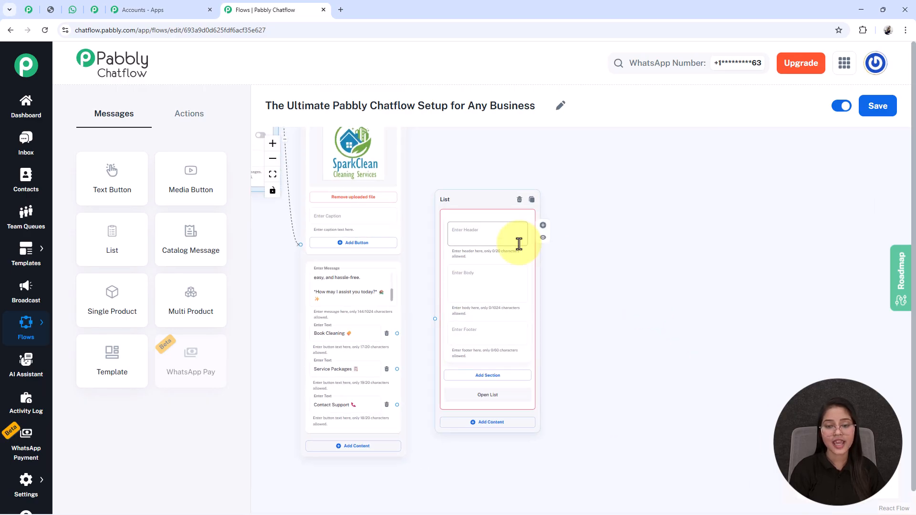
pyautogui.scroll(2, 519, 243)
pyautogui.moveTo(603, 417); pyautogui.dragTo(602, 379)
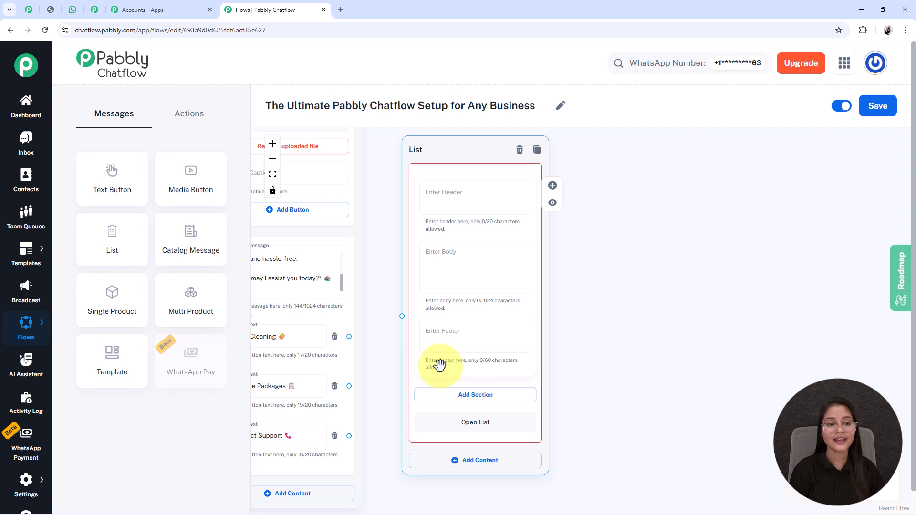
pyautogui.click(438, 276)
pyautogui.write('*Great! Please choose the type of cleaning service* 👇')
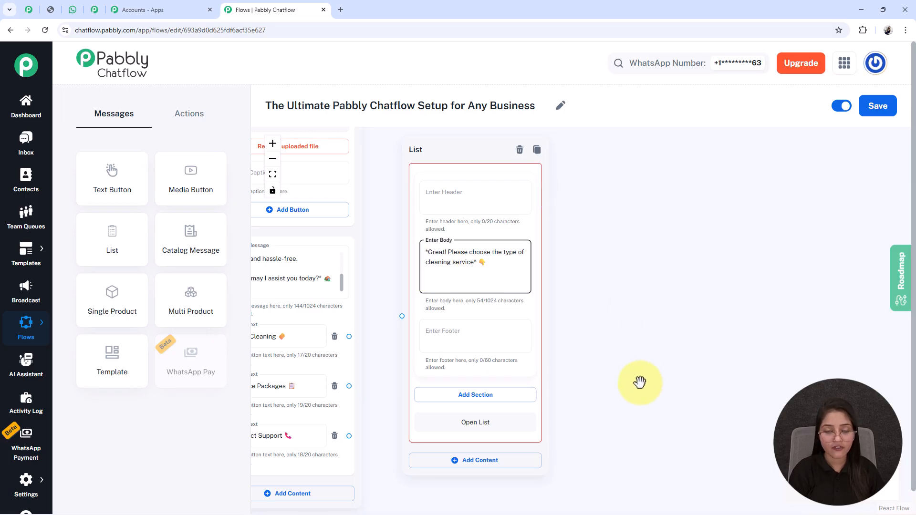
# Add a list section titled 'Ceaning Services'.
pyautogui.moveTo(640, 382); pyautogui.dragTo(621, 323)
pyautogui.click(455, 336)
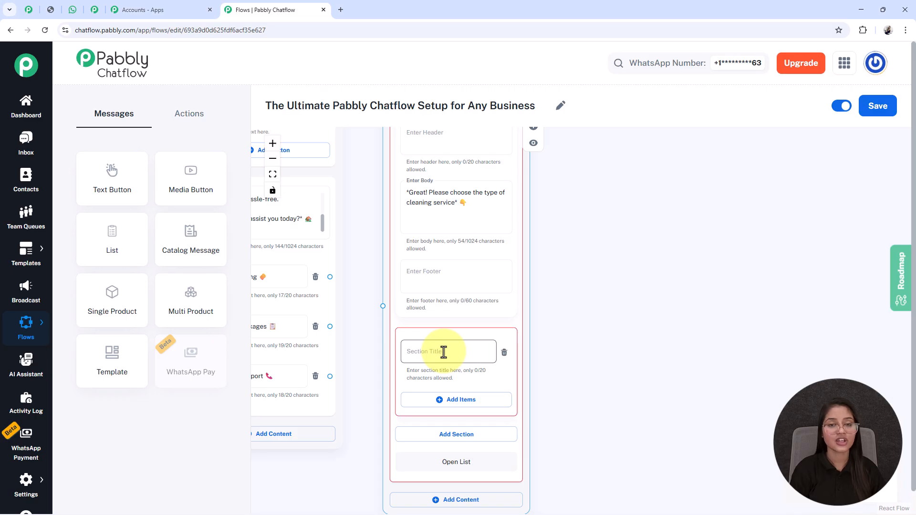
pyautogui.write('Ceaning Services')
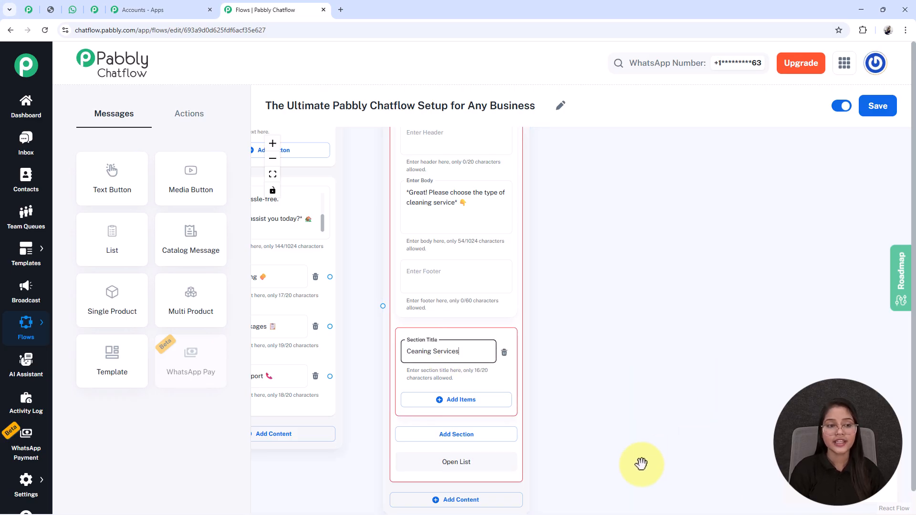
pyautogui.scroll(-3, 620, 382)
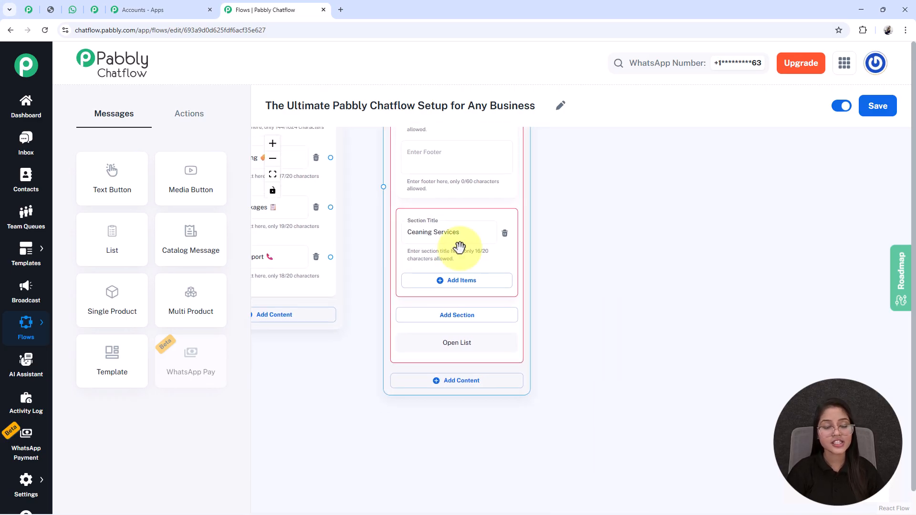
# Add items to the Ceaning Services section until it holds four options.
pyautogui.click(462, 283)
pyautogui.scroll(-2, 539, 391)
pyautogui.click(435, 317)
pyautogui.scroll(-3, 605, 391)
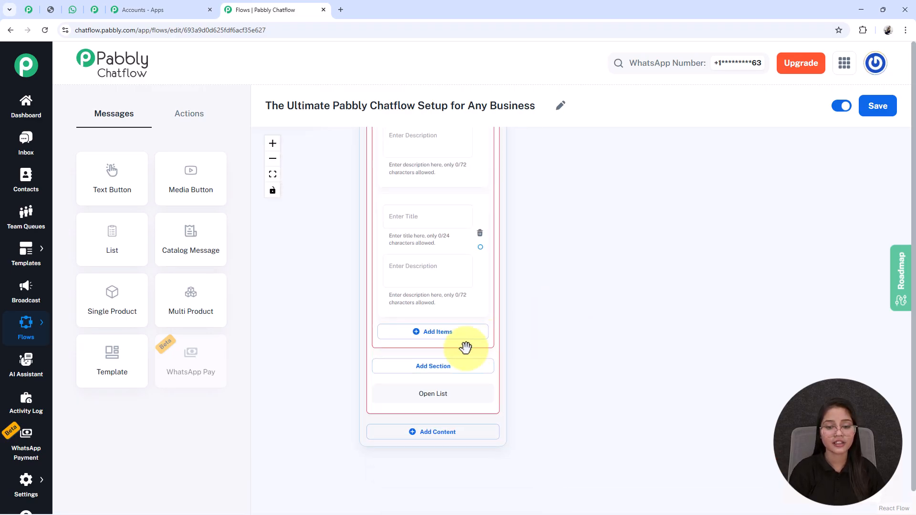
pyautogui.click(477, 332)
pyautogui.scroll(-2, 474, 347)
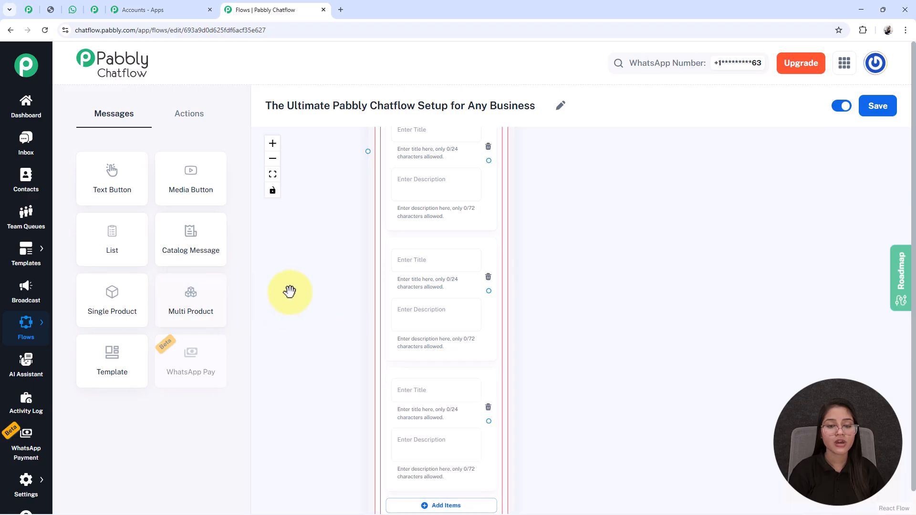
pyautogui.scroll(-4, 556, 239)
pyautogui.moveTo(525, 283); pyautogui.dragTo(516, 328)
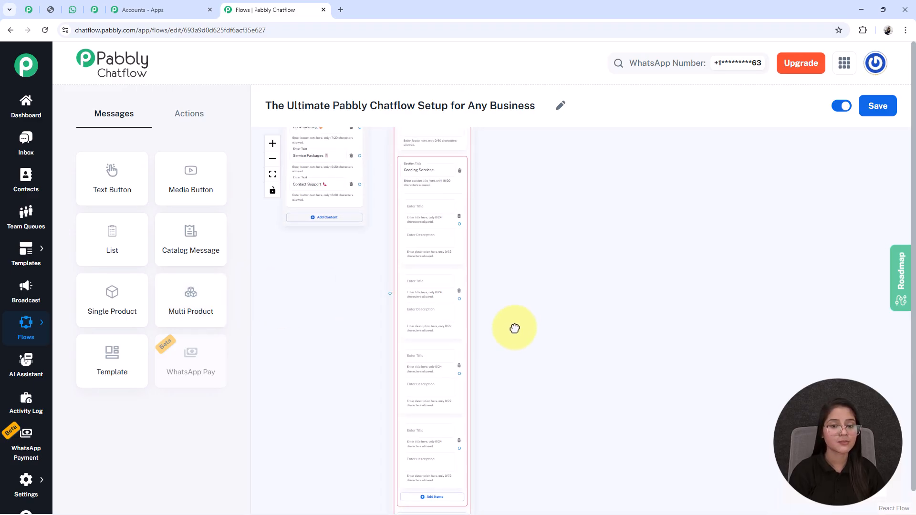
# Title the items Home Deep Cleaning, Kitchen Cleaning, Bathroom Cleaning and Full House Sanitization.
pyautogui.click(416, 354)
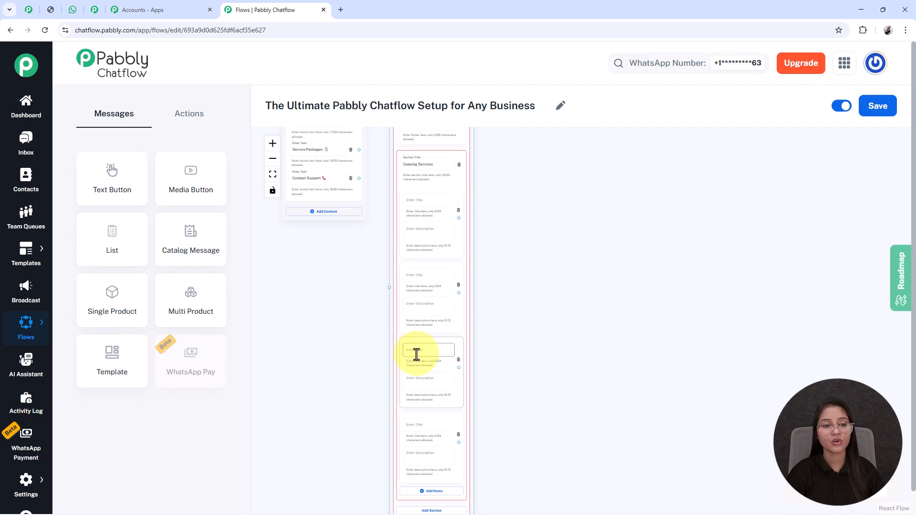
pyautogui.moveTo(552, 364); pyautogui.dragTo(525, 327)
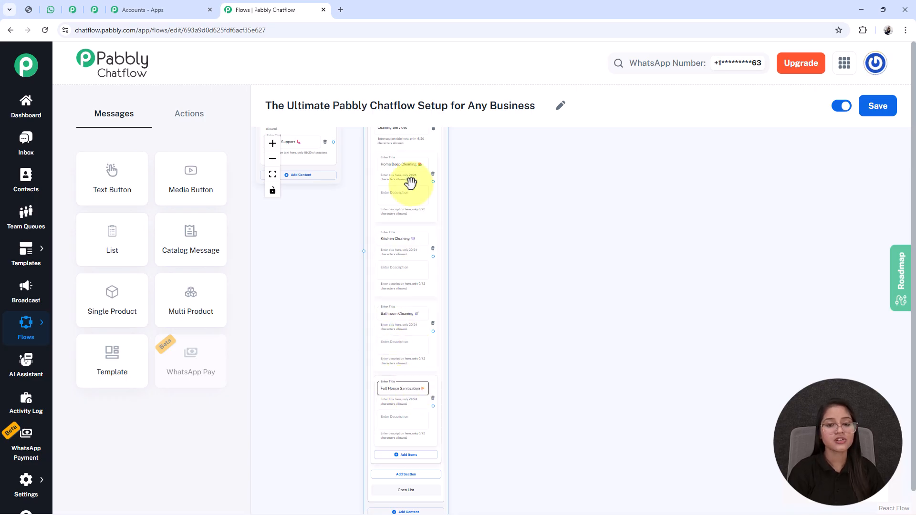
pyautogui.scroll(5, 301, 282)
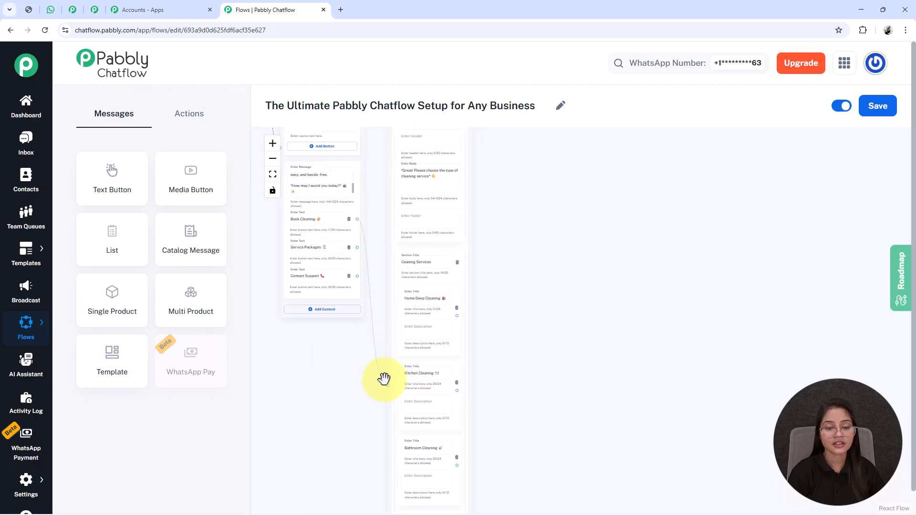
pyautogui.scroll(-3, 487, 344)
pyautogui.scroll(-5, 486, 344)
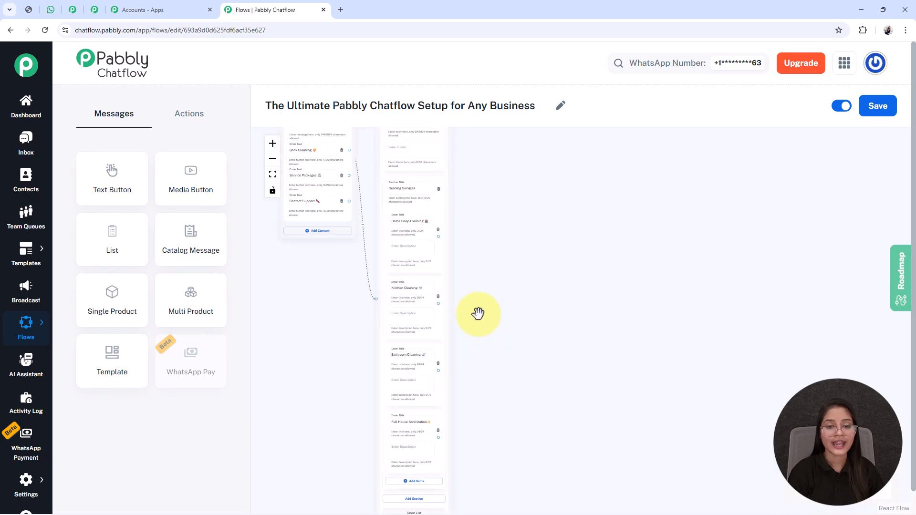
pyautogui.moveTo(438, 300); pyautogui.dragTo(477, 246)
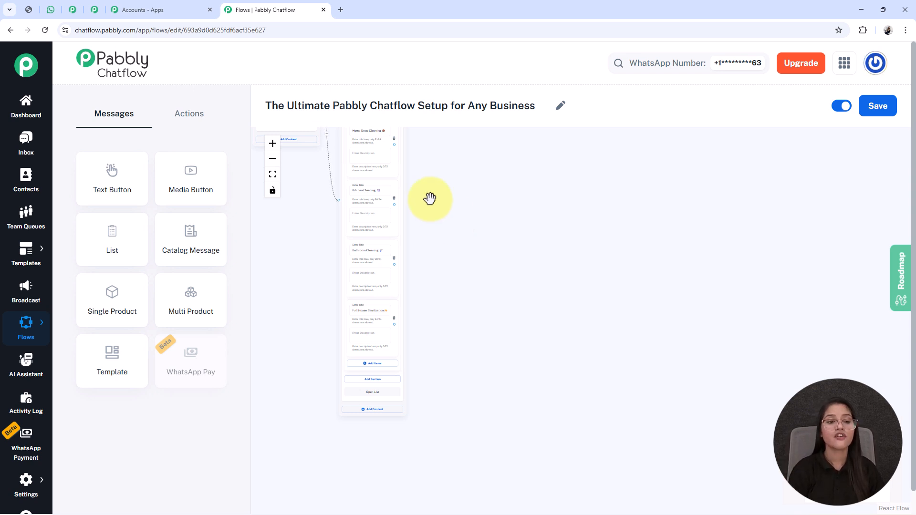
# Add a Set Custom Field node that stores 'Home Deep Cleaning' in ServiceType.
pyautogui.click(185, 116)
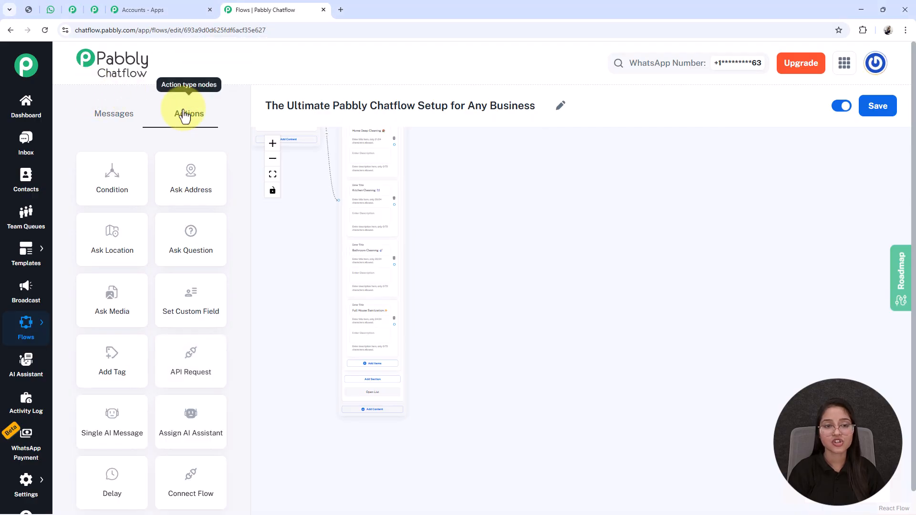
pyautogui.moveTo(333, 311); pyautogui.dragTo(443, 485)
pyautogui.moveTo(364, 196); pyautogui.dragTo(572, 391)
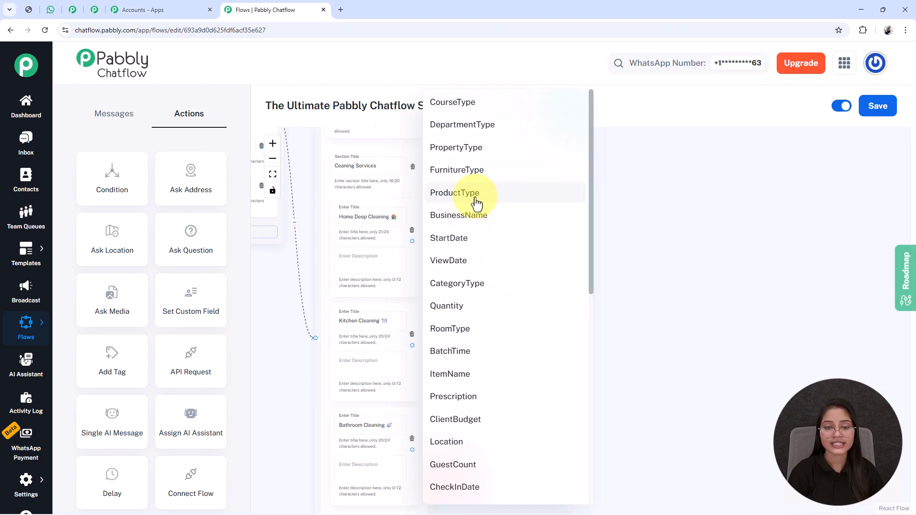
pyautogui.scroll(-9, 477, 203)
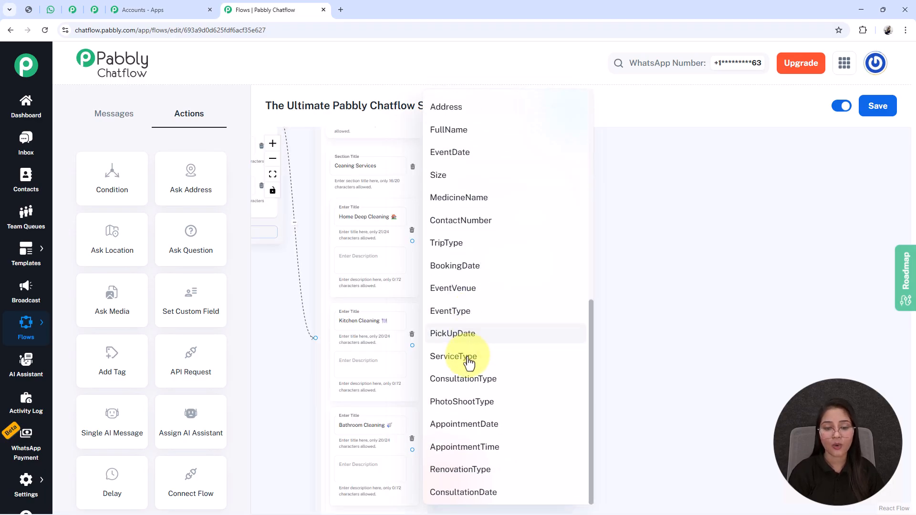
pyautogui.click(467, 364)
pyautogui.tripleClick(346, 218)
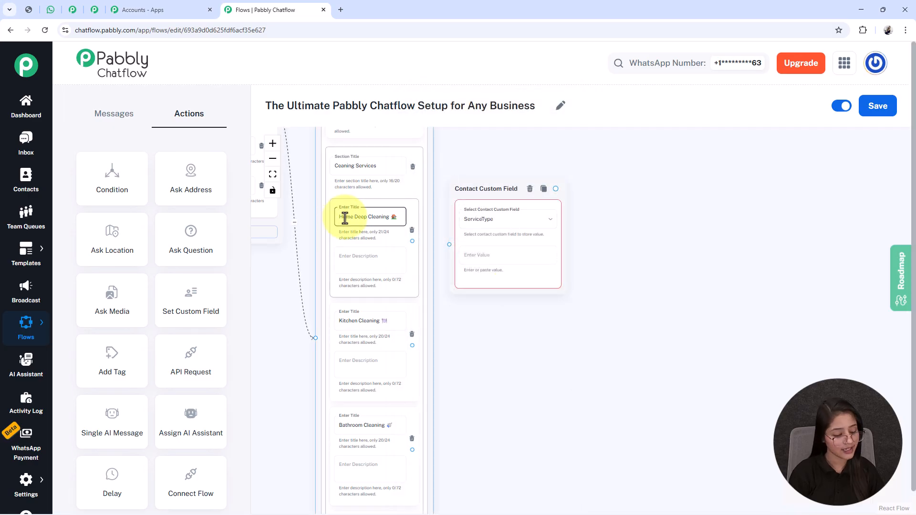
pyautogui.hotkey('ctrl', 'c')
pyautogui.click(472, 255)
pyautogui.hotkey('ctrl', 'v')
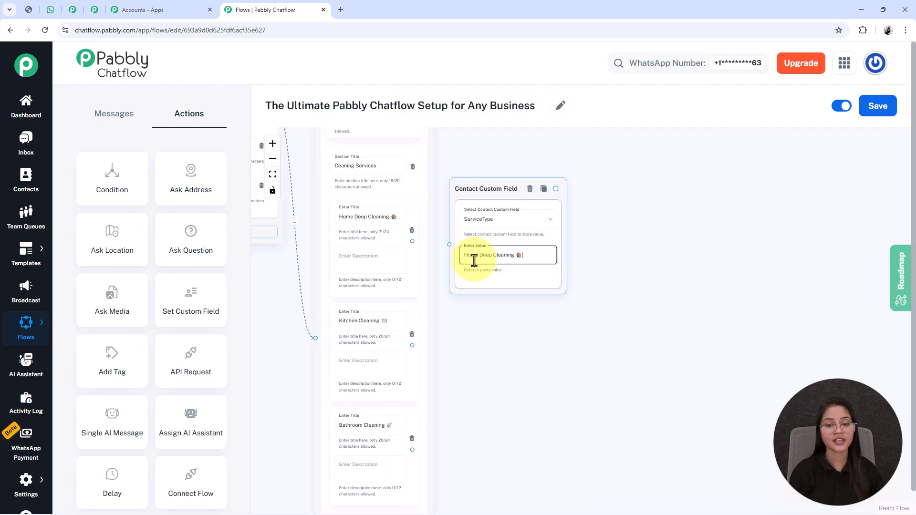
# Link the Home Deep Cleaning option to the custom-field node and save the flow.
pyautogui.scroll(3, 468, 304)
pyautogui.moveTo(446, 301); pyautogui.dragTo(579, 386)
pyautogui.click(368, 241)
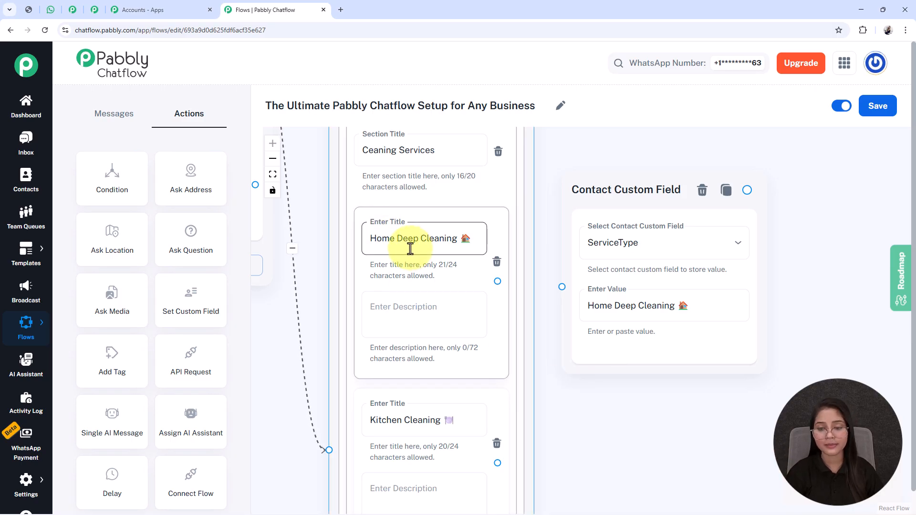
pyautogui.moveTo(497, 281); pyautogui.dragTo(563, 289)
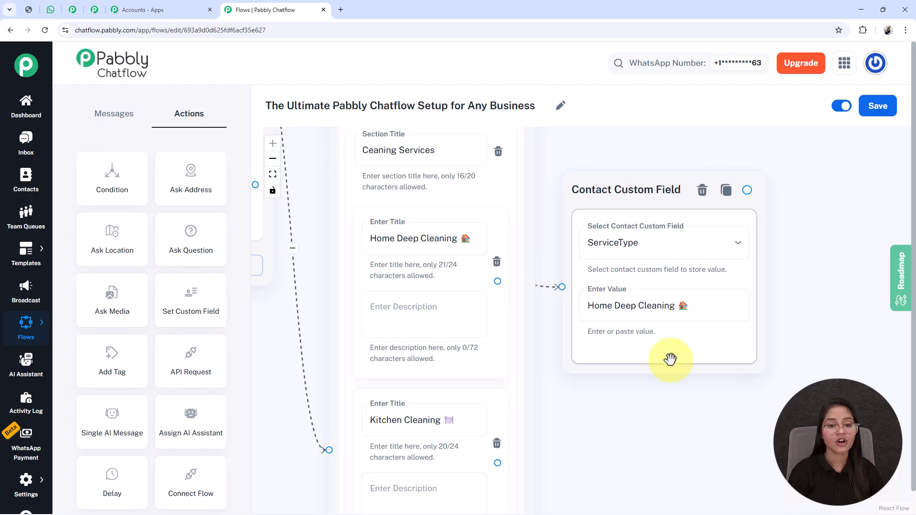
pyautogui.doubleClick(408, 239)
pyautogui.tripleClick(408, 239)
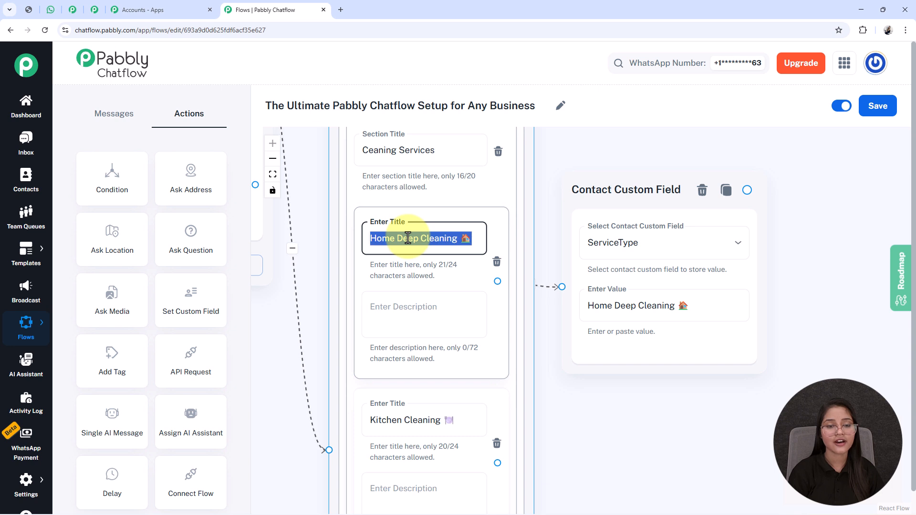
pyautogui.click(586, 407)
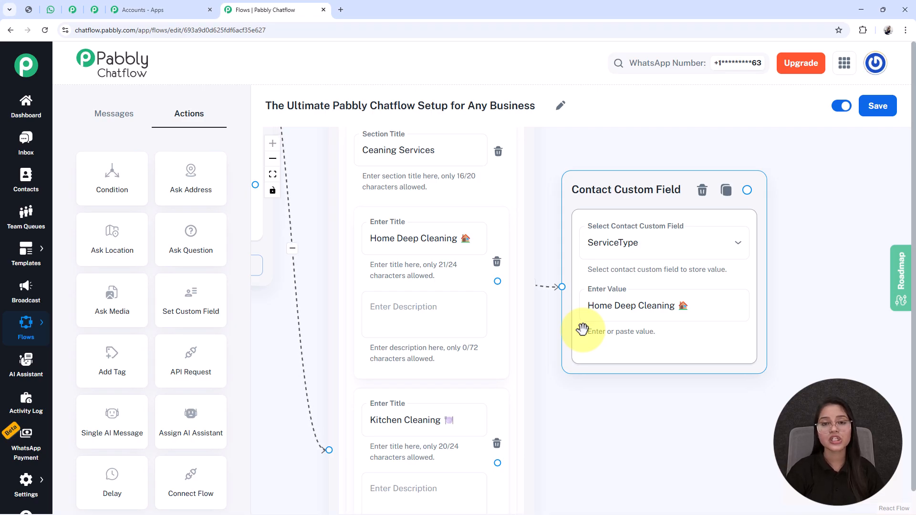
pyautogui.click(874, 107)
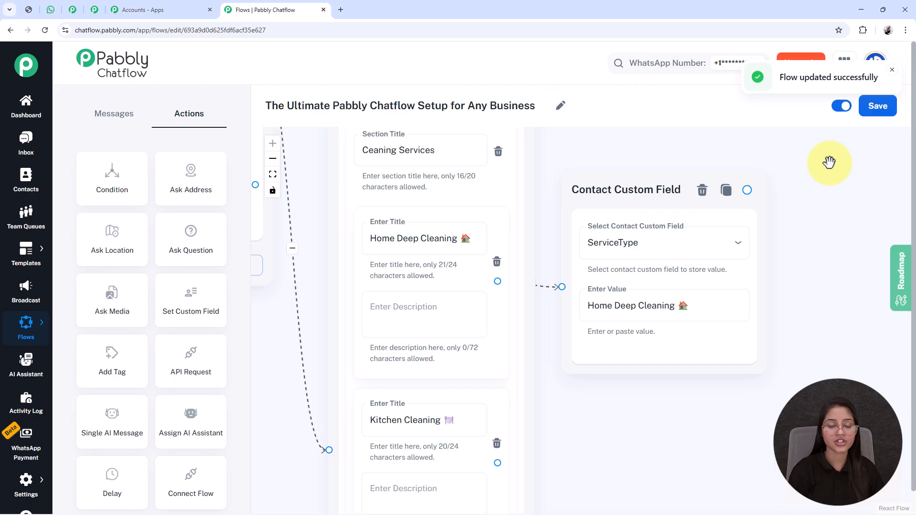
pyautogui.scroll(-3, 829, 163)
pyautogui.moveTo(690, 354); pyautogui.dragTo(583, 347)
pyautogui.moveTo(25, 483)
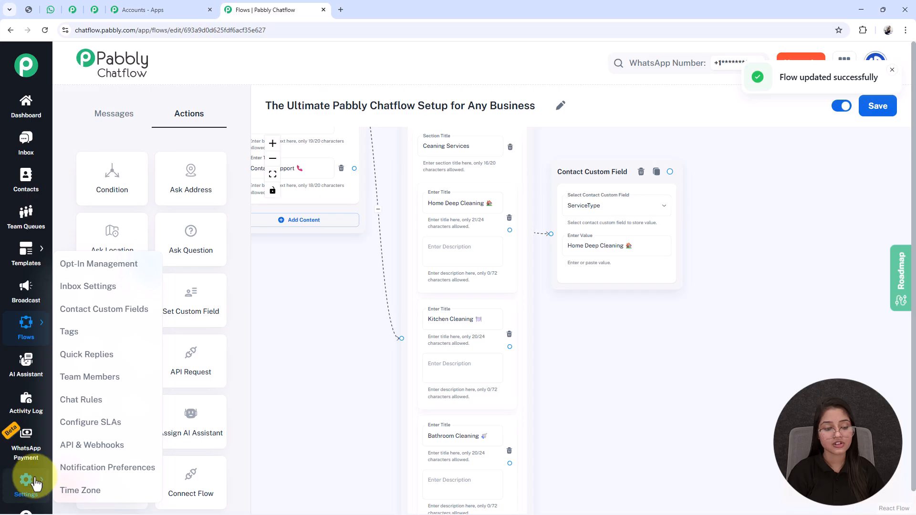
pyautogui.rightClick(83, 313)
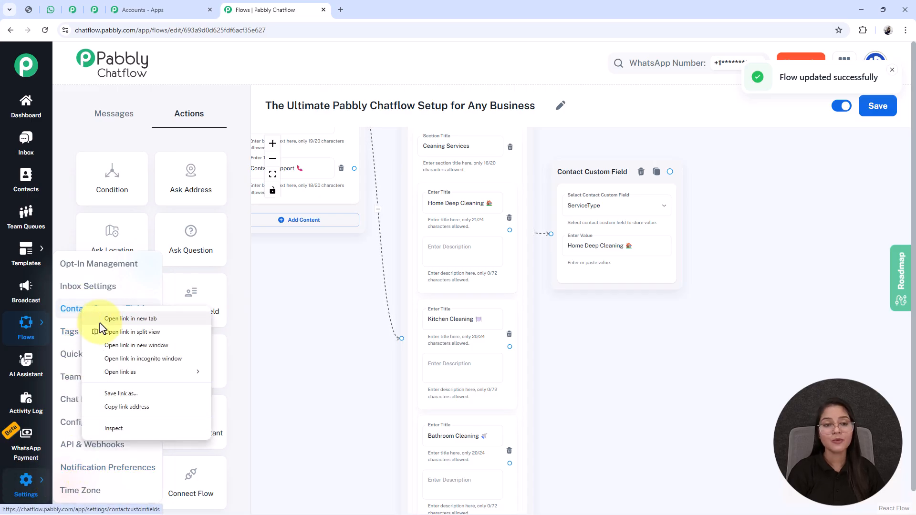
pyautogui.click(101, 323)
pyautogui.click(405, 8)
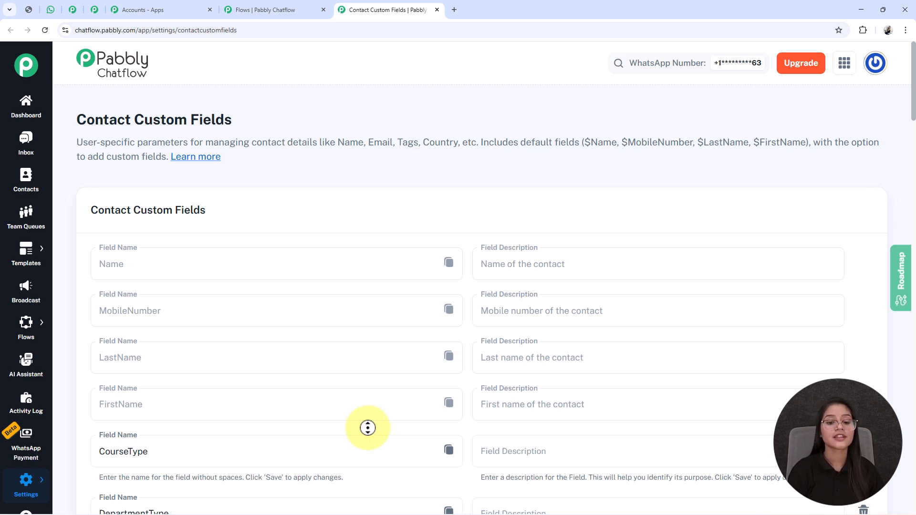
pyautogui.scroll(-2, 362, 455)
pyautogui.scroll(-3, 363, 455)
pyautogui.scroll(-3, 363, 455)
pyautogui.scroll(-3, 362, 455)
pyautogui.scroll(-15, 363, 455)
pyautogui.scroll(1, 138, 408)
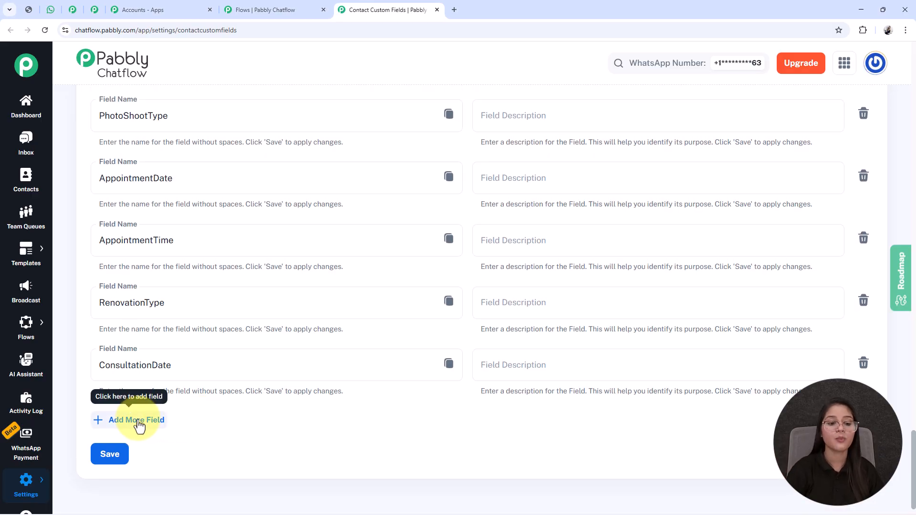
pyautogui.click(138, 422)
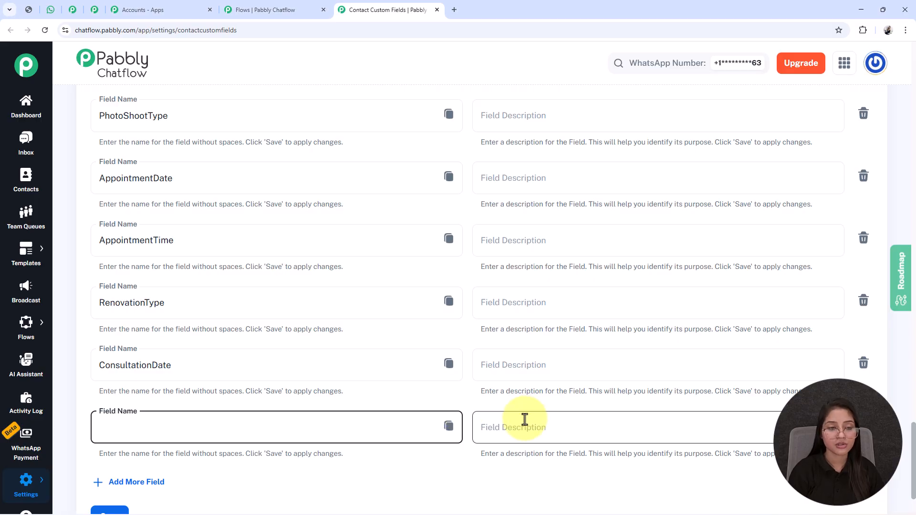
pyautogui.scroll(20, 525, 420)
pyautogui.scroll(8, 525, 419)
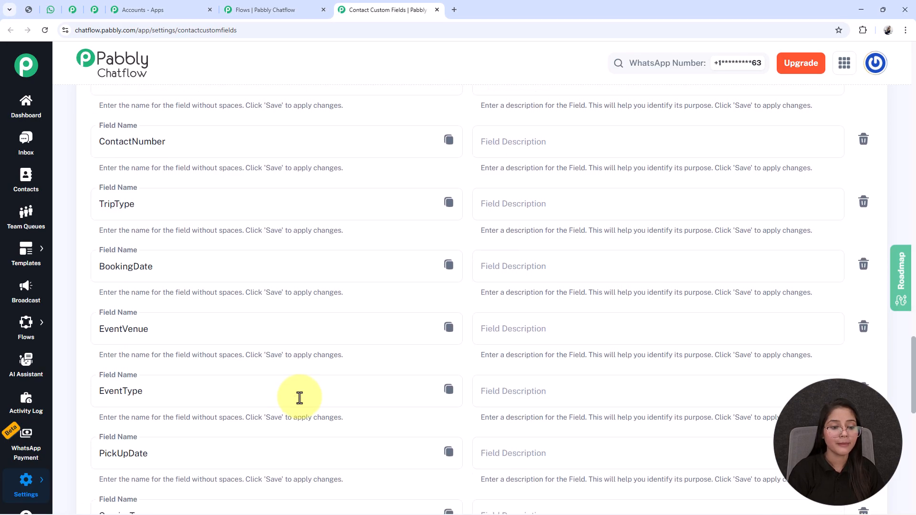
pyautogui.scroll(-2, 300, 398)
pyautogui.scroll(-3, 300, 398)
pyautogui.click(184, 278)
pyautogui.doubleClick(184, 278)
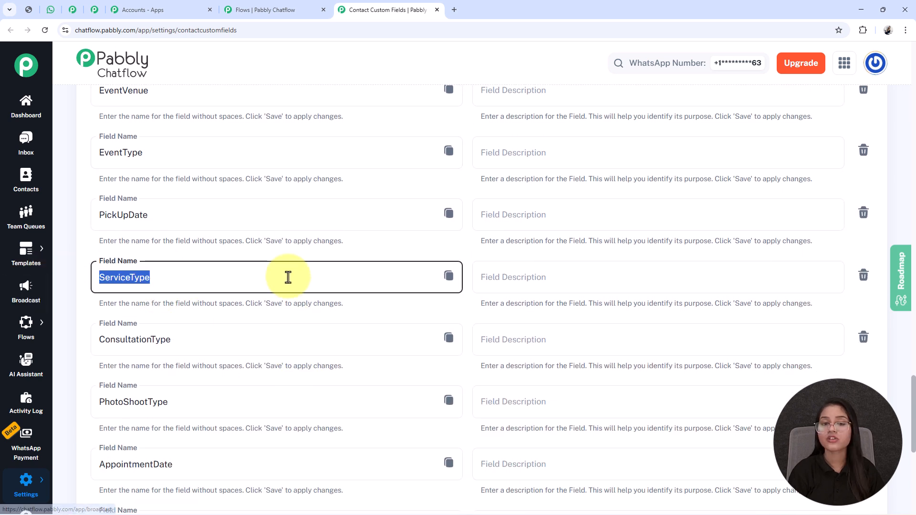
# Arrange the Contact Custom Field nodes beside the four cleaning-service list items.
pyautogui.click(437, 9)
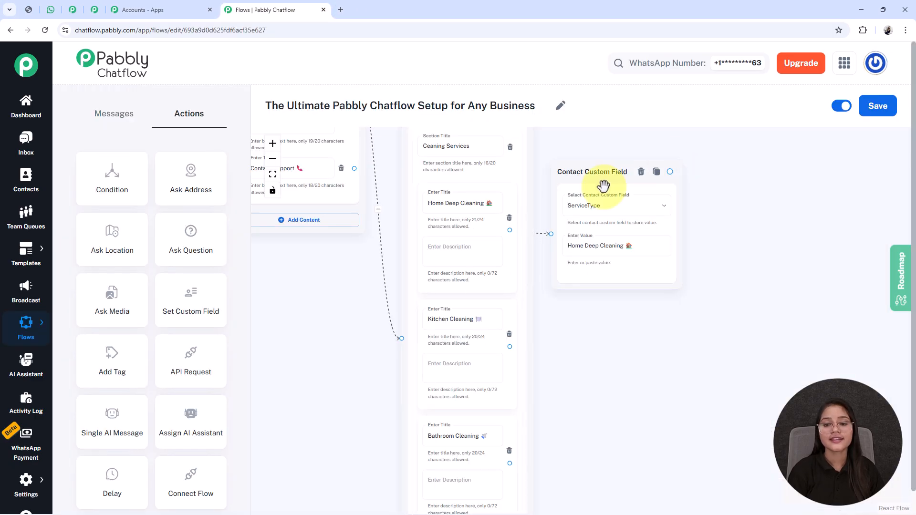
pyautogui.moveTo(677, 368); pyautogui.dragTo(640, 362)
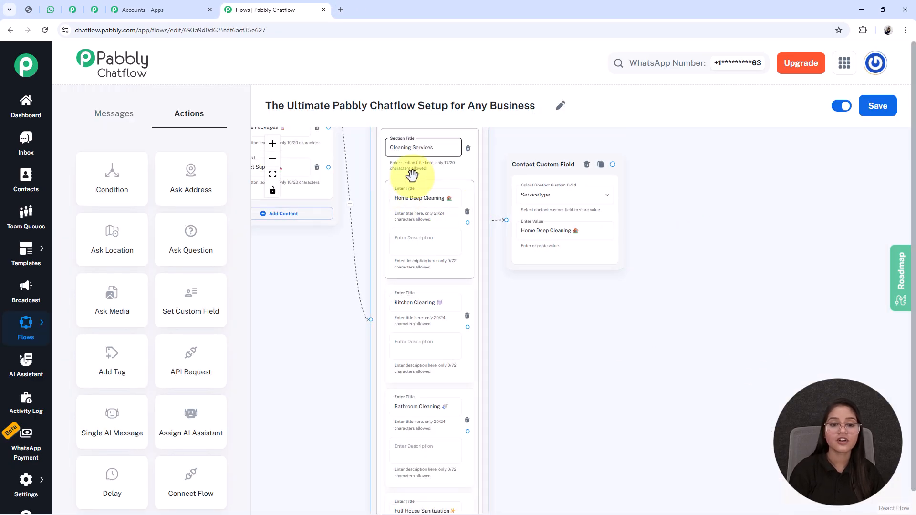
pyautogui.click(565, 328)
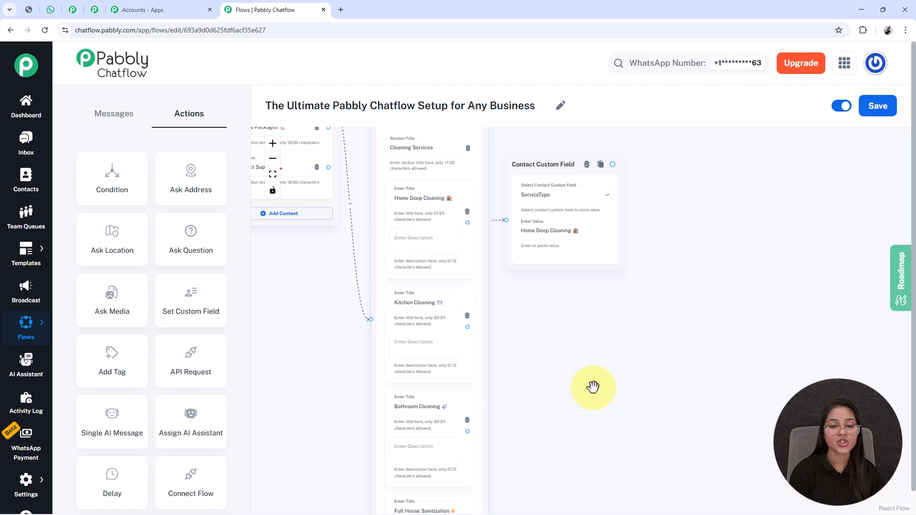
pyautogui.scroll(-2, 592, 383)
pyautogui.moveTo(557, 392); pyautogui.dragTo(430, 344)
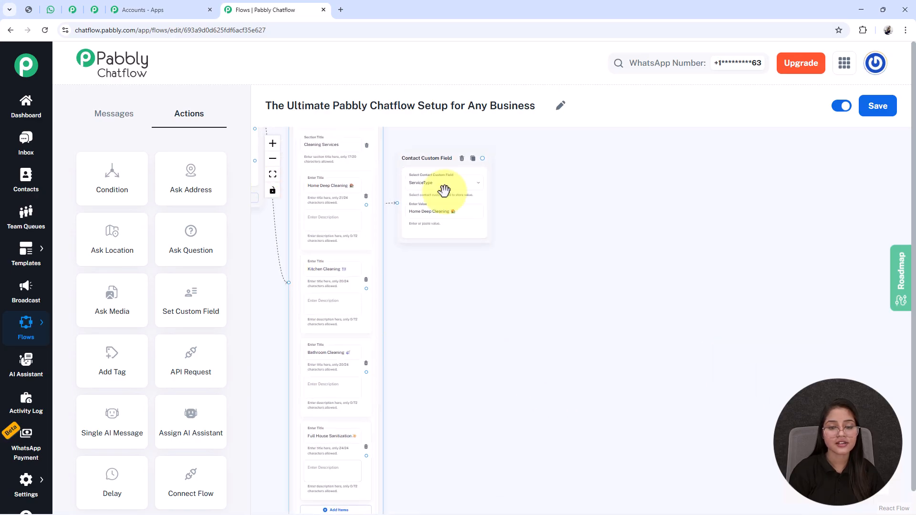
pyautogui.moveTo(431, 227); pyautogui.dragTo(433, 207)
pyautogui.moveTo(413, 300); pyautogui.dragTo(452, 260)
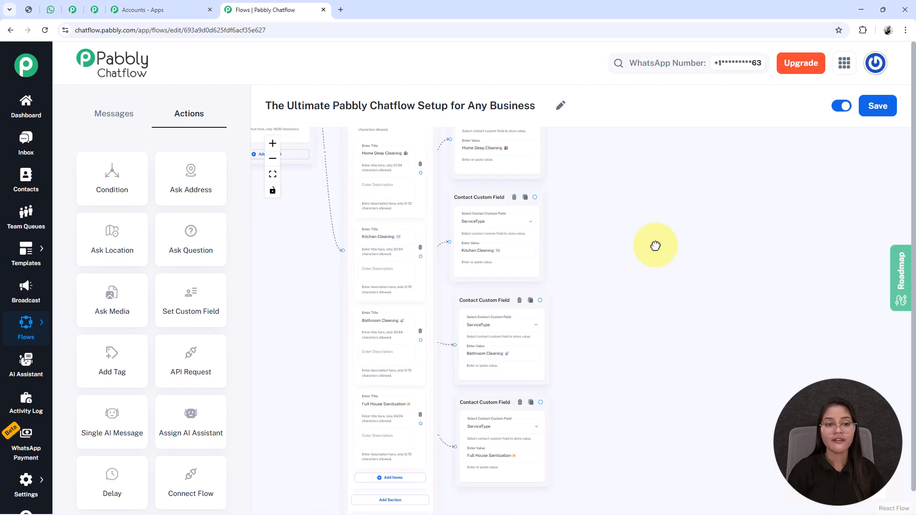
pyautogui.scroll(-2, 656, 246)
pyautogui.moveTo(631, 254); pyautogui.dragTo(565, 259)
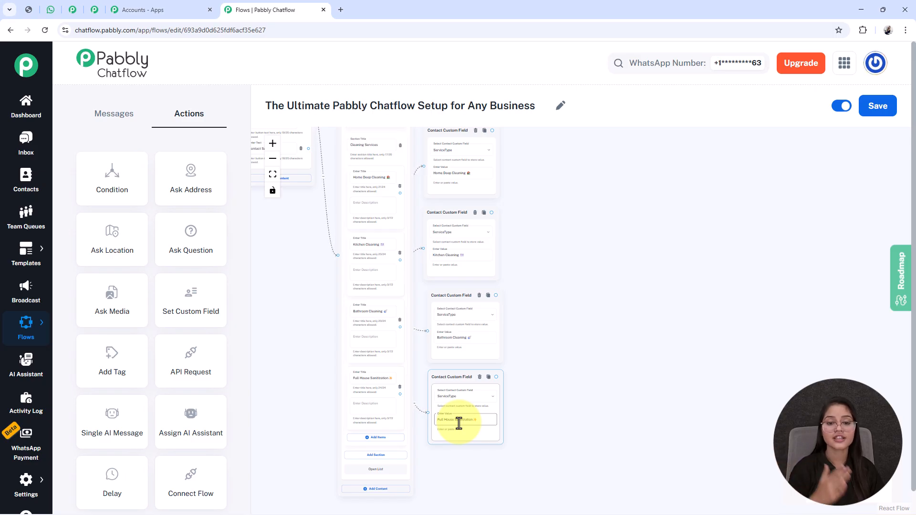
# Check that the Full House Sanitization title matches its stored ServiceType value.
pyautogui.scroll(10, 459, 423)
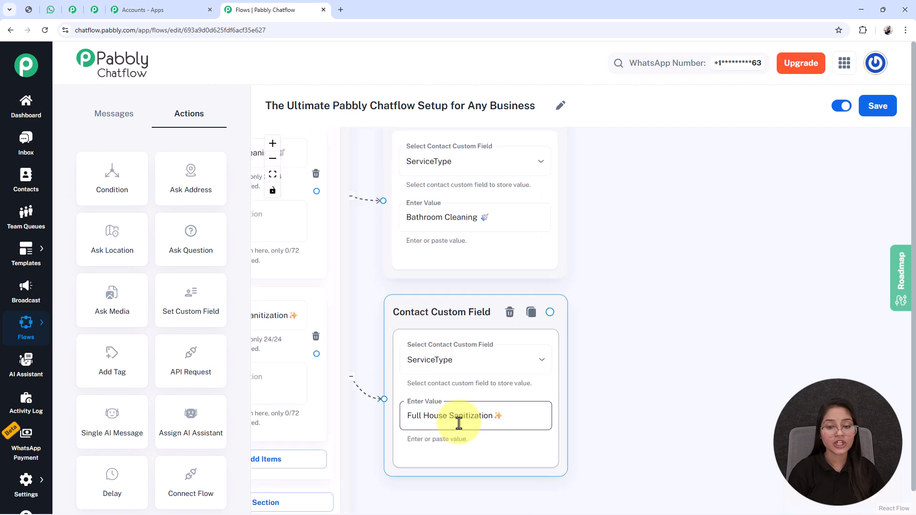
pyautogui.hscroll(-5, 630, 367)
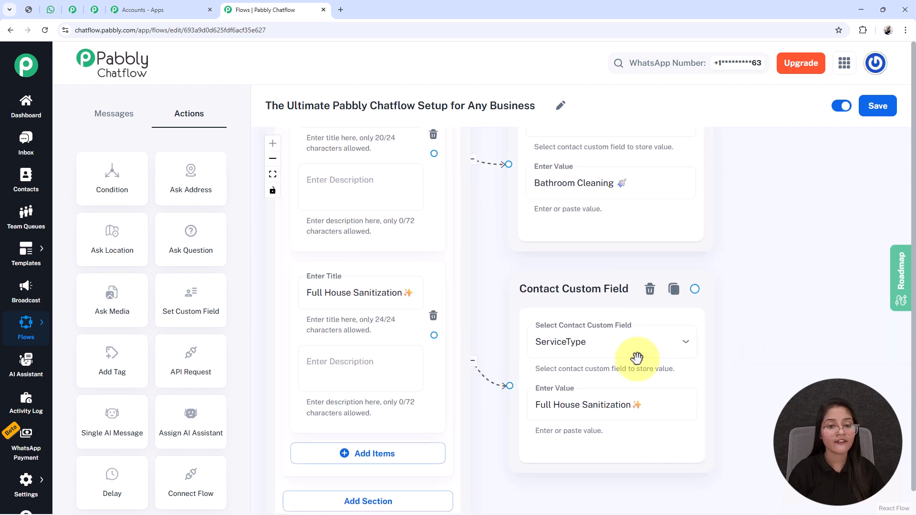
pyautogui.tripleClick(349, 300)
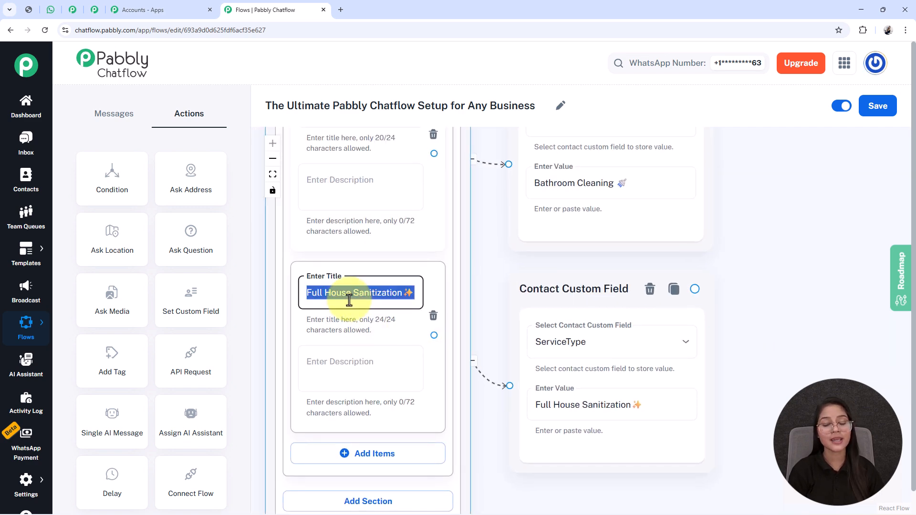
pyautogui.tripleClick(562, 401)
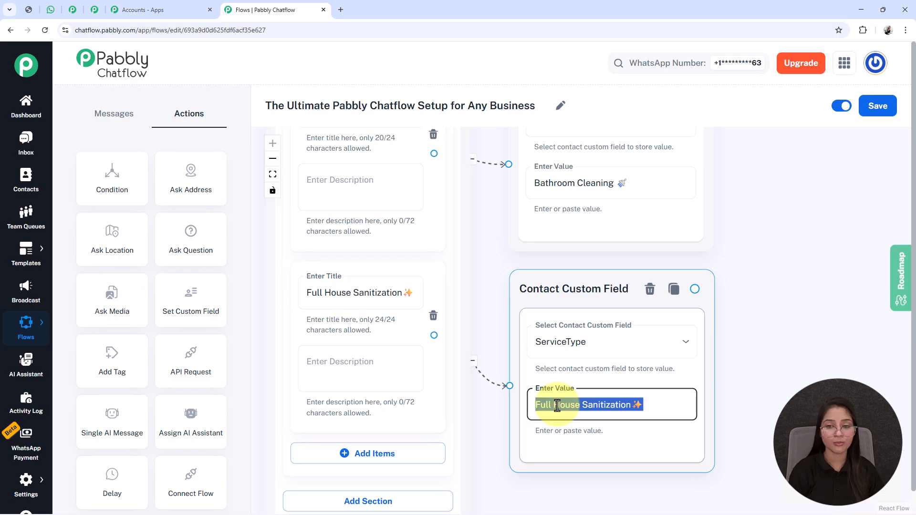
pyautogui.scroll(-5, 558, 405)
pyautogui.scroll(-5, 620, 372)
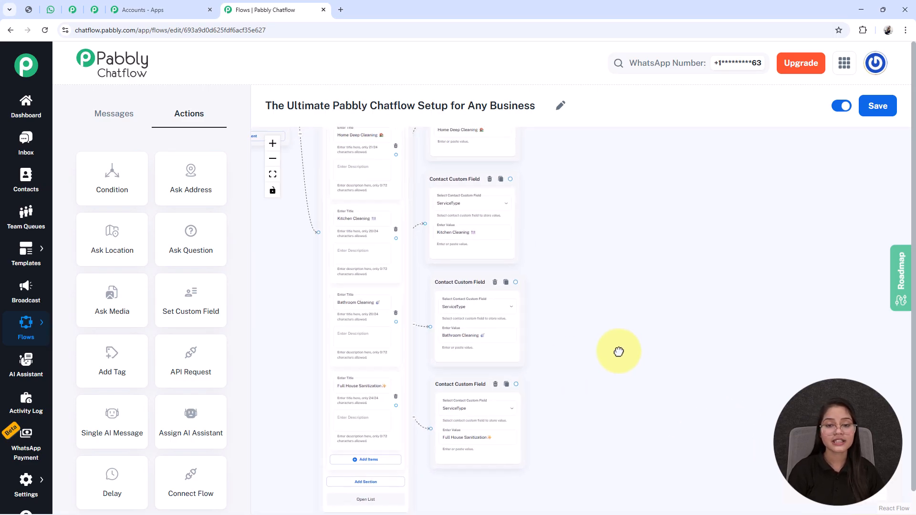
pyautogui.scroll(-3, 564, 364)
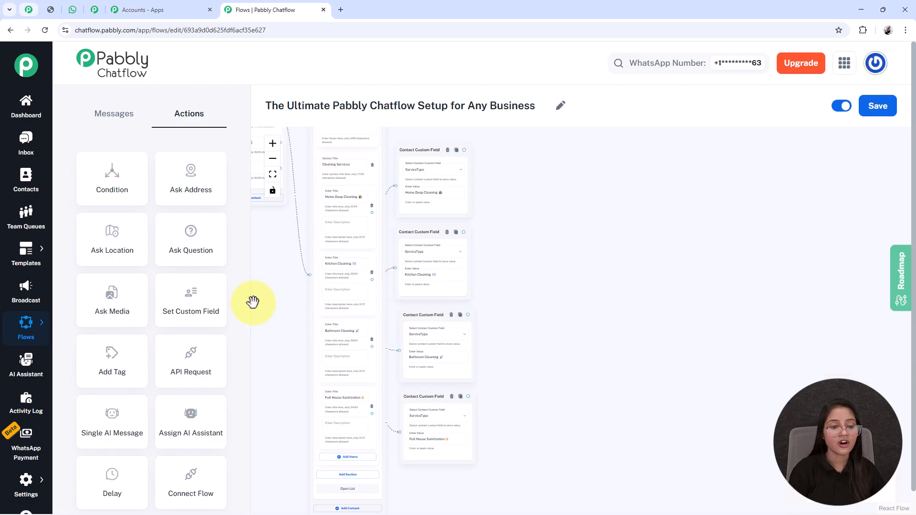
# Add a question node beside the service field nodes with the full-name booking message.
pyautogui.click(205, 243)
pyautogui.moveTo(385, 338); pyautogui.dragTo(575, 467)
pyautogui.moveTo(377, 194); pyautogui.dragTo(718, 457)
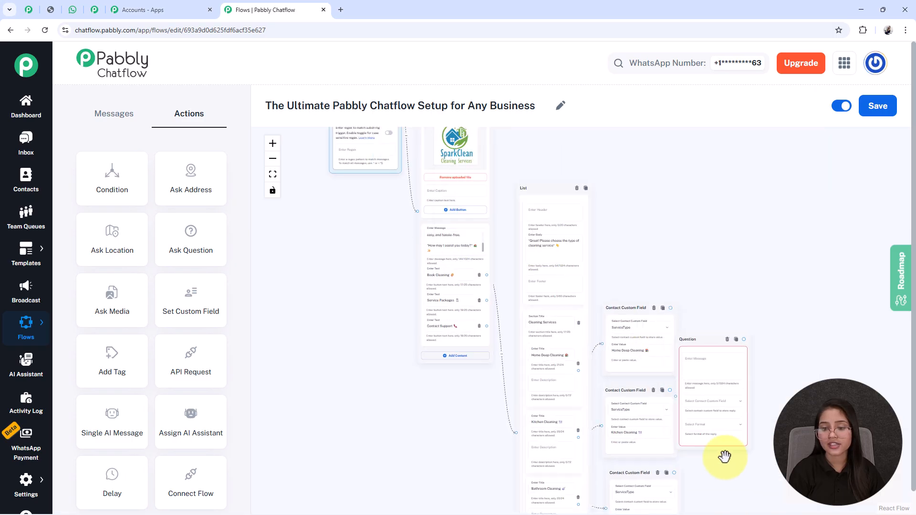
pyautogui.moveTo(691, 347); pyautogui.dragTo(552, 229)
pyautogui.scroll(4, 552, 230)
pyautogui.scroll(-3, 706, 377)
pyautogui.click(560, 186)
pyautogui.scroll(3, 561, 186)
pyautogui.write('*Awesome! Please share your full name for booking* ✍️')
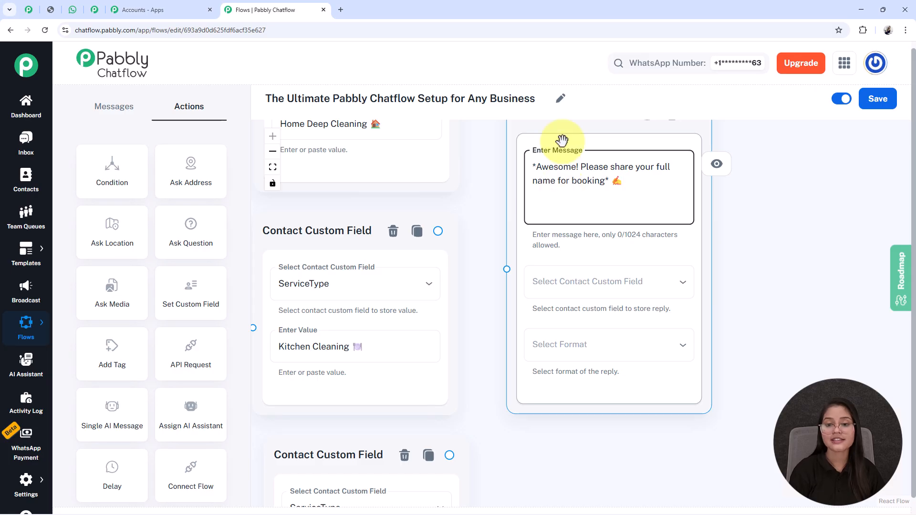
pyautogui.moveTo(563, 146); pyautogui.dragTo(591, 214)
pyautogui.scroll(-3, 491, 270)
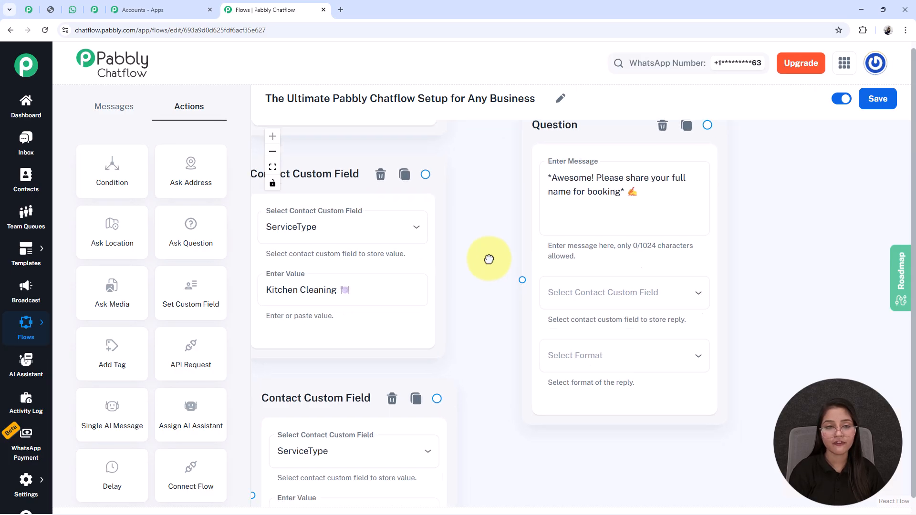
# Store the name reply in the FullName field with Text reply format.
pyautogui.click(625, 259)
pyautogui.scroll(-8, 608, 368)
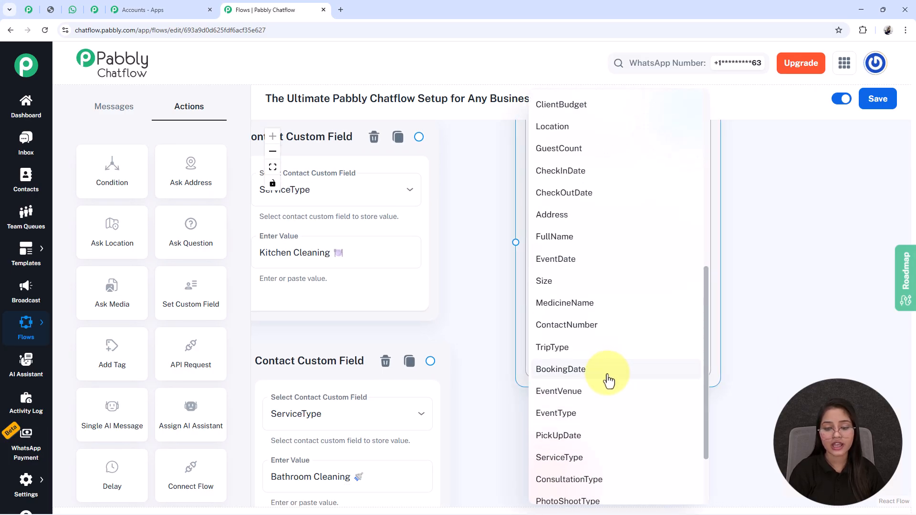
pyautogui.scroll(2, 595, 420)
pyautogui.click(596, 267)
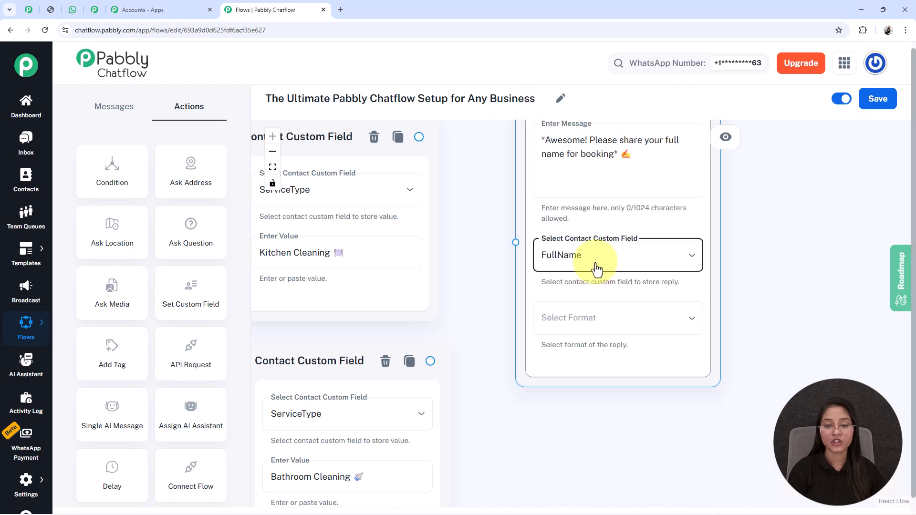
pyautogui.click(620, 317)
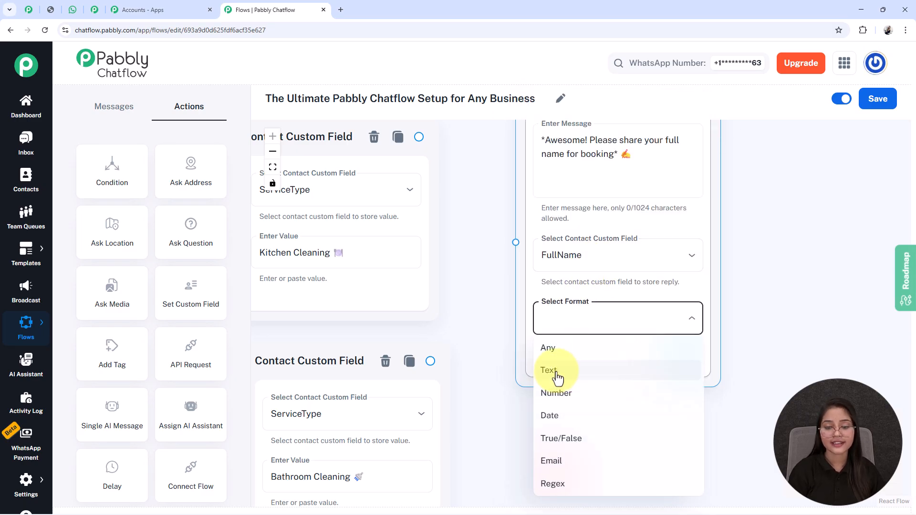
pyautogui.click(554, 373)
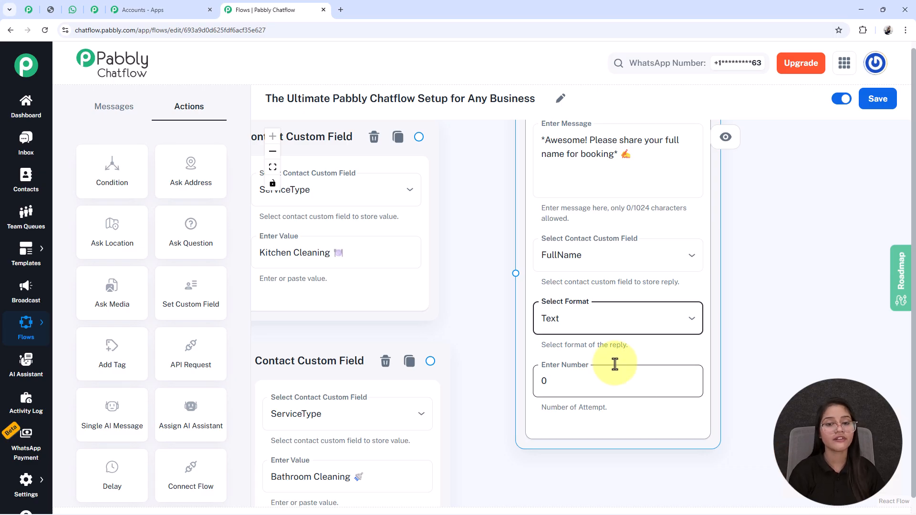
pyautogui.click(581, 163)
pyautogui.tripleClick(581, 162)
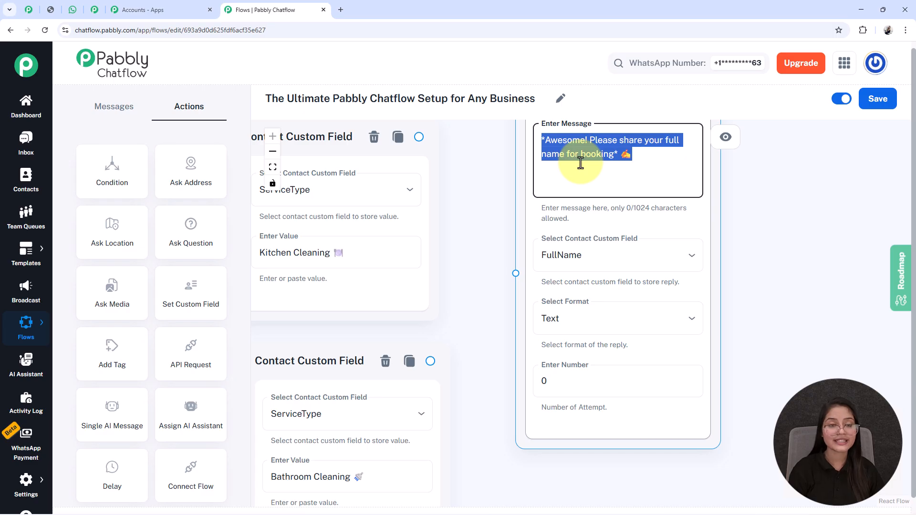
pyautogui.click(580, 317)
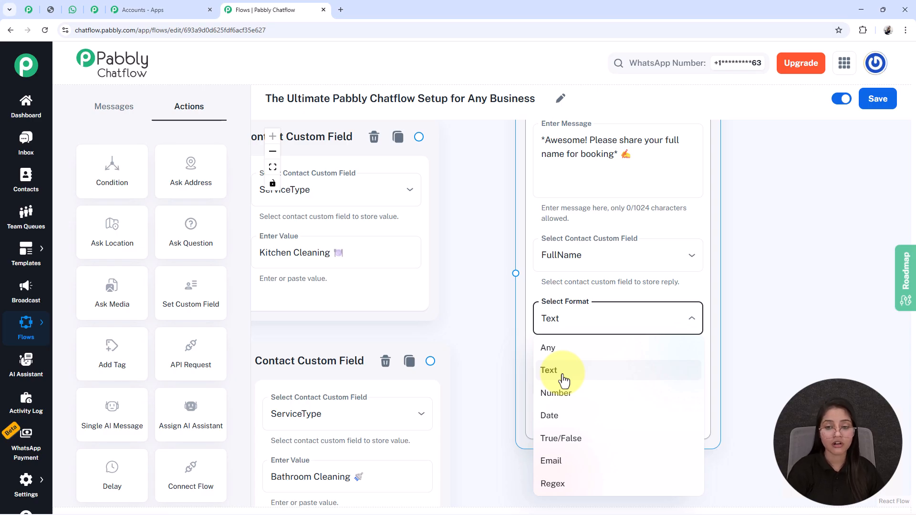
pyautogui.click(563, 380)
# Set the question's number of attempts to 0.
pyautogui.click(564, 377)
pyautogui.write('1')
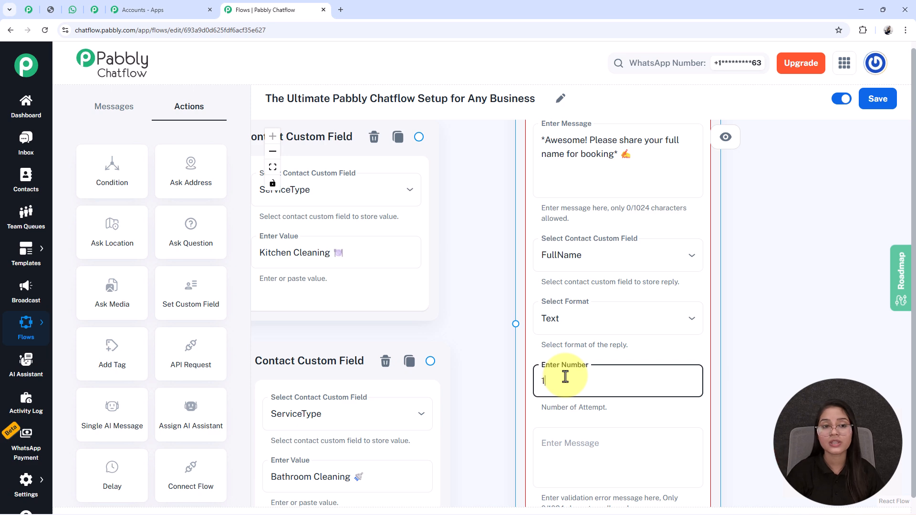
pyautogui.scroll(-3, 747, 378)
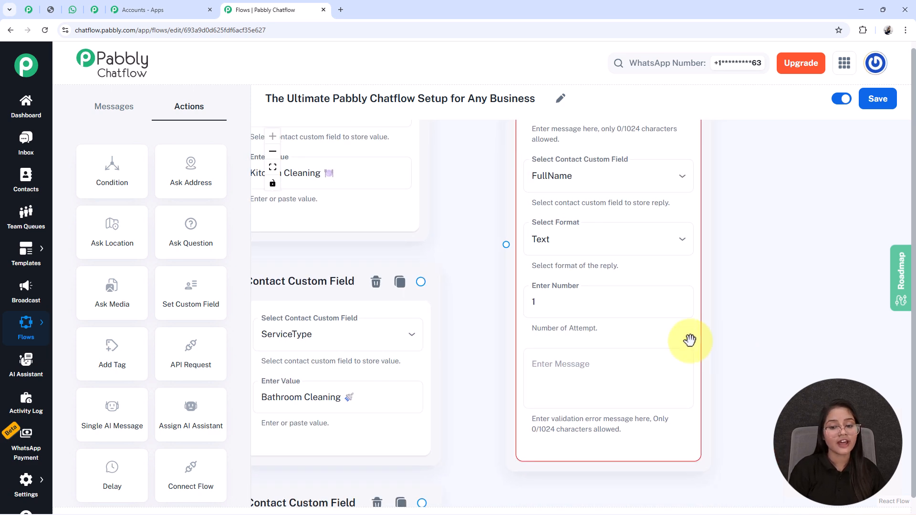
pyautogui.click(605, 371)
pyautogui.click(572, 307)
pyautogui.press('BackSpace')
pyautogui.write('0')
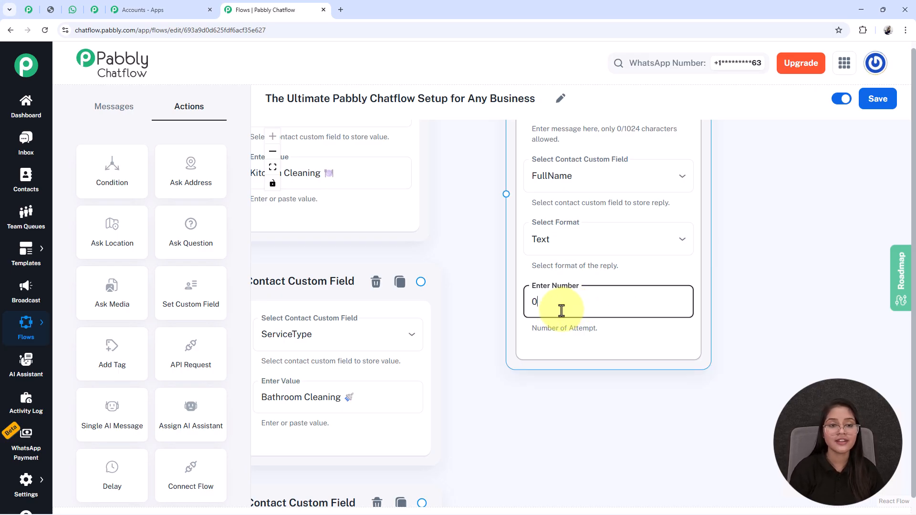
pyautogui.scroll(-5, 468, 306)
pyautogui.moveTo(470, 262); pyautogui.dragTo(462, 301)
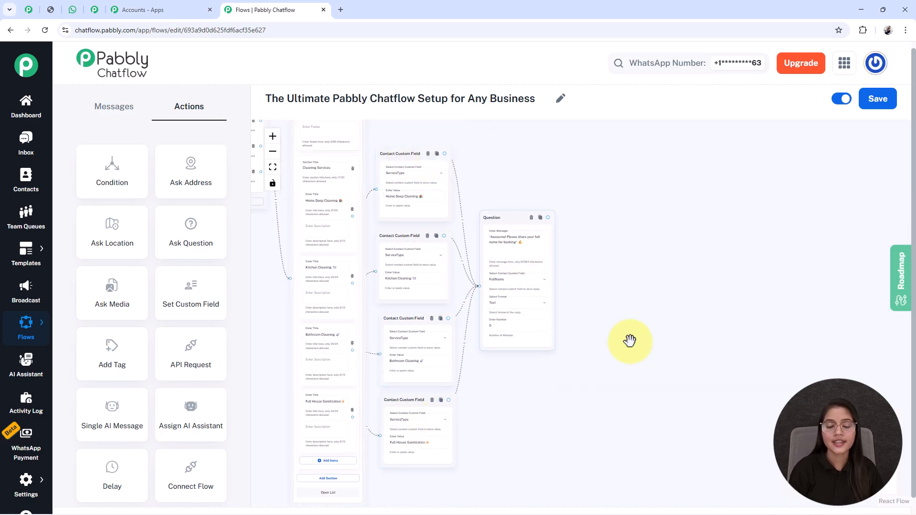
pyautogui.moveTo(609, 345); pyautogui.dragTo(510, 349)
pyautogui.scroll(5, 460, 328)
pyautogui.moveTo(561, 368); pyautogui.dragTo(551, 377)
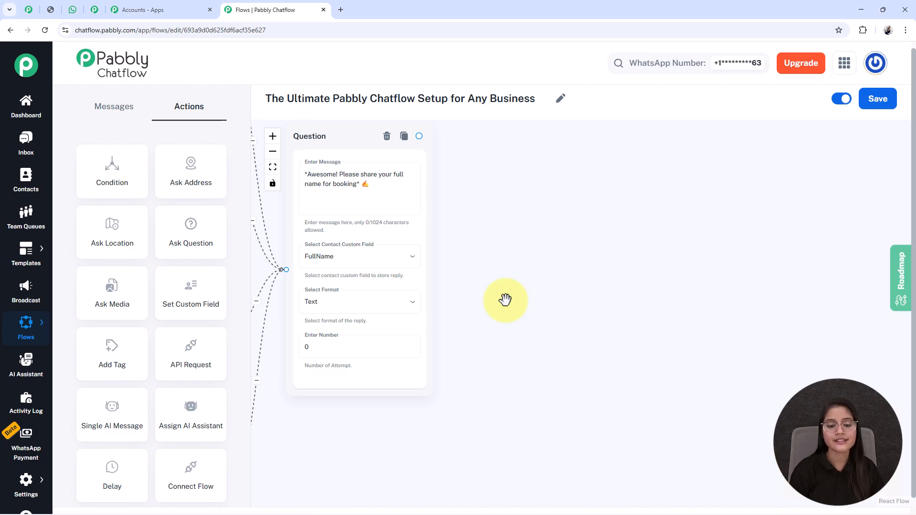
# Lay out the question chain and review the address question saving to Address.
pyautogui.moveTo(380, 385); pyautogui.dragTo(377, 435)
pyautogui.scroll(-1, 485, 396)
pyautogui.moveTo(534, 377); pyautogui.dragTo(507, 331)
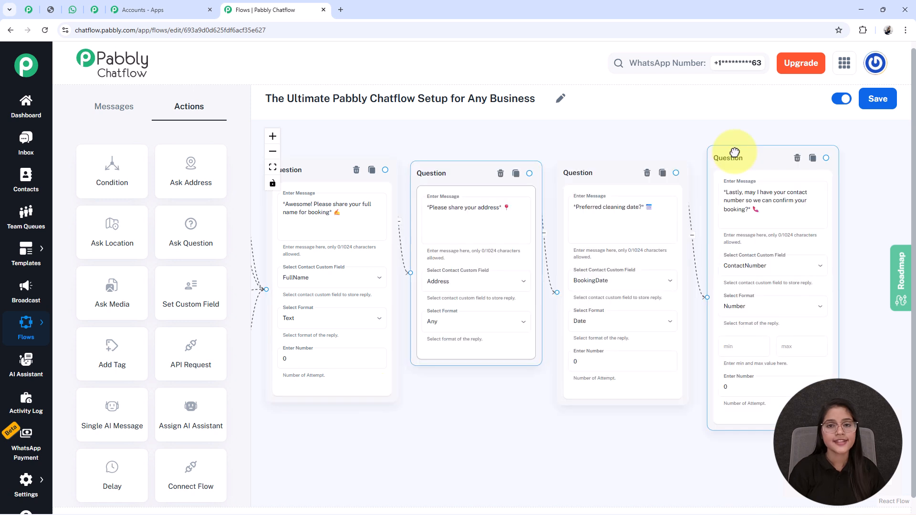
pyautogui.moveTo(481, 442); pyautogui.dragTo(438, 440)
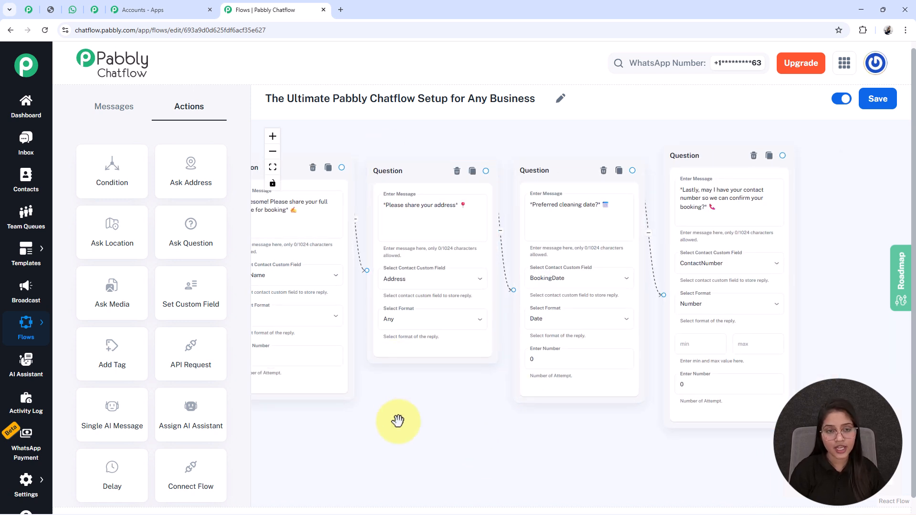
pyautogui.click(429, 308)
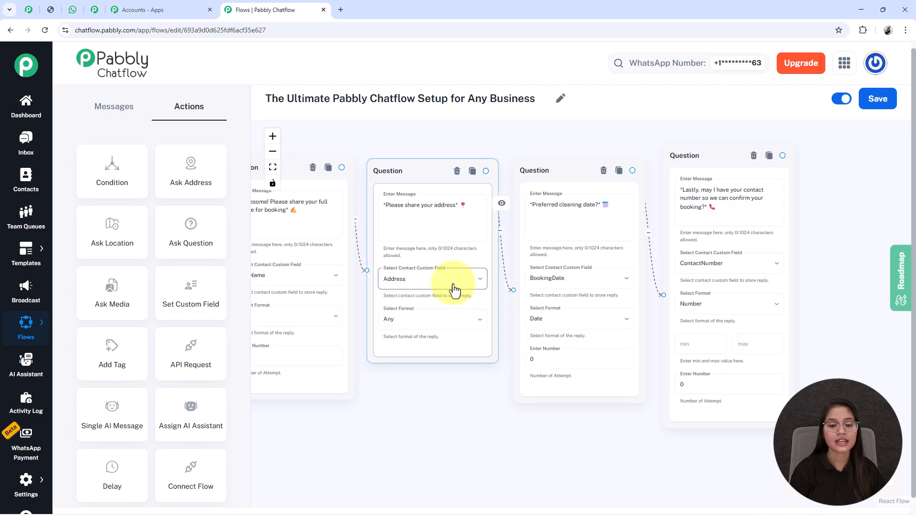
pyautogui.click(634, 489)
pyautogui.moveTo(635, 489); pyautogui.dragTo(493, 471)
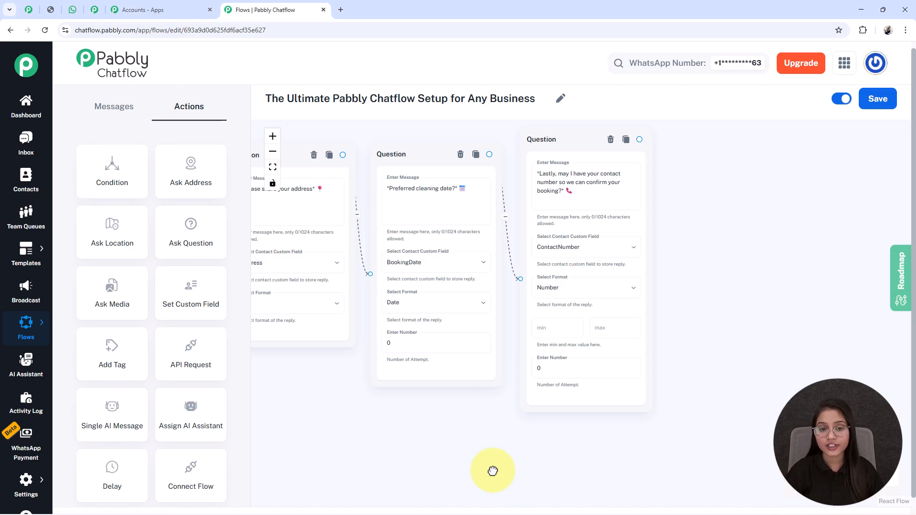
# Review the preferred-date (BookingDate, Date) and contact-number (ContactNumber, Number) questions.
pyautogui.click(411, 190)
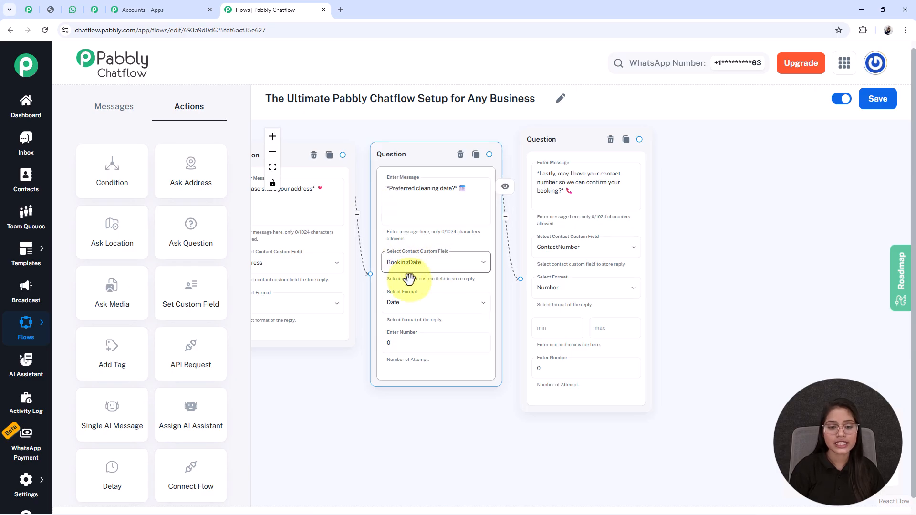
pyautogui.click(701, 307)
pyautogui.moveTo(711, 311); pyautogui.dragTo(599, 291)
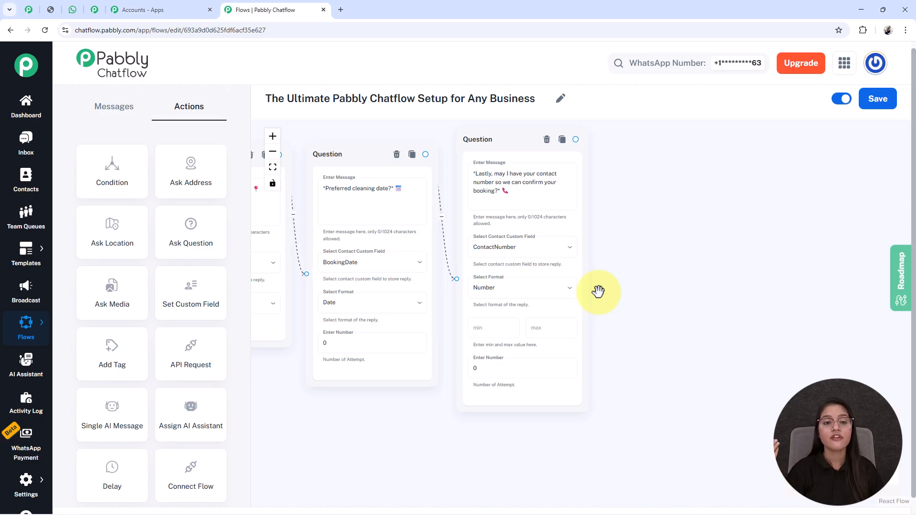
pyautogui.click(525, 279)
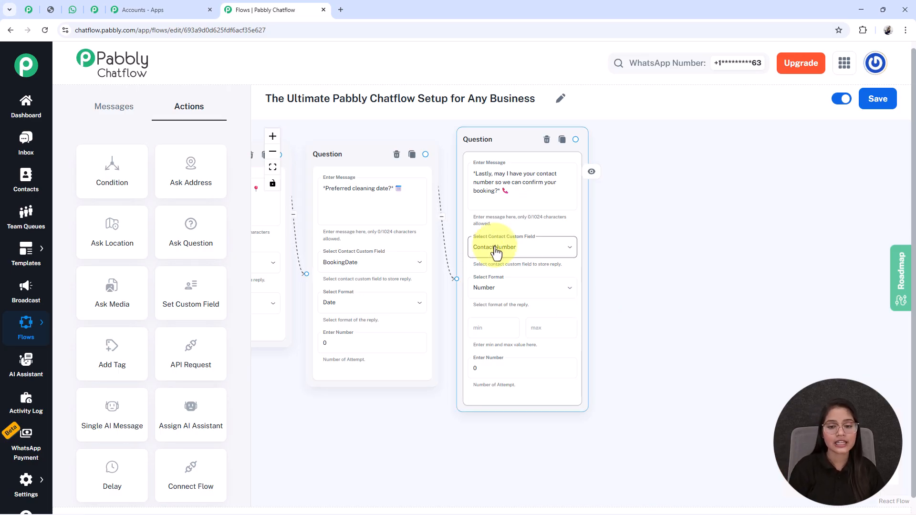
pyautogui.scroll(1, 498, 255)
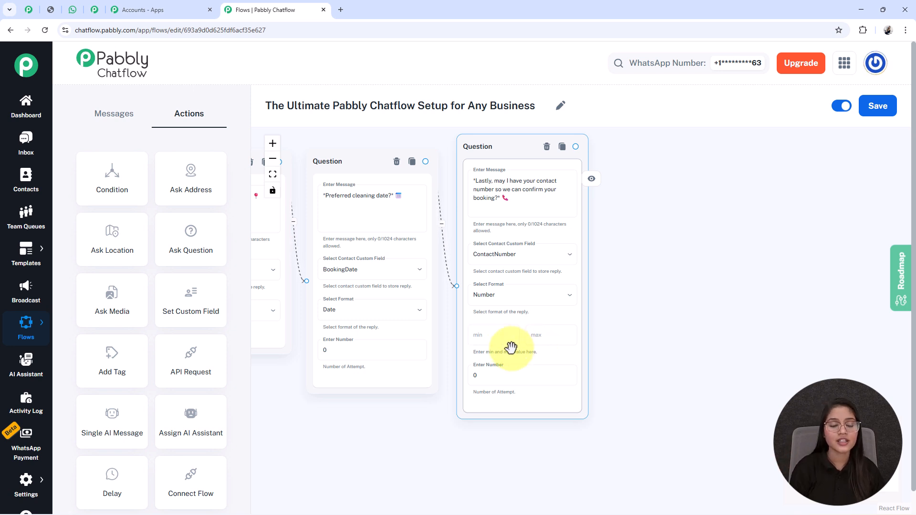
pyautogui.click(661, 389)
# Drag a Text Button message node from Messages next to the ContactNumber question.
pyautogui.moveTo(660, 388); pyautogui.dragTo(613, 392)
pyautogui.scroll(-5, 593, 395)
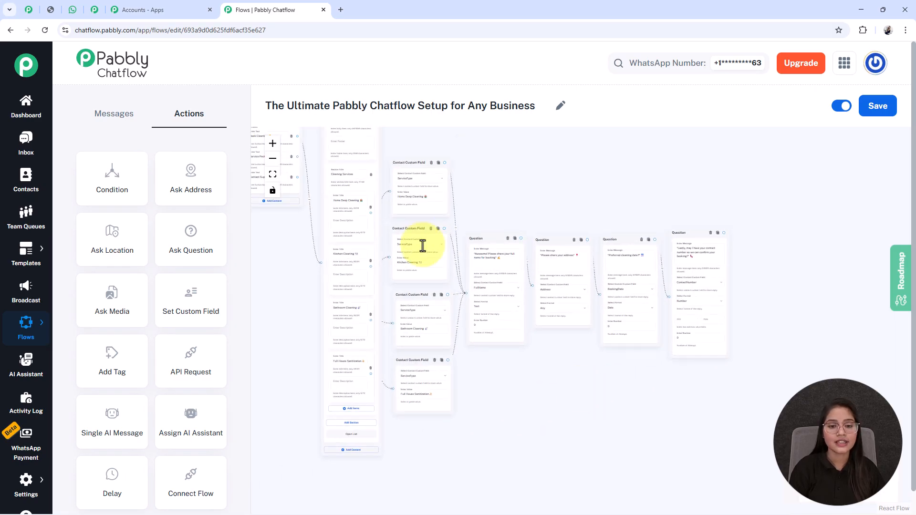
pyautogui.moveTo(542, 398); pyautogui.dragTo(494, 400)
pyautogui.moveTo(490, 237); pyautogui.dragTo(382, 249)
pyautogui.click(488, 264)
pyautogui.moveTo(646, 394); pyautogui.dragTo(586, 404)
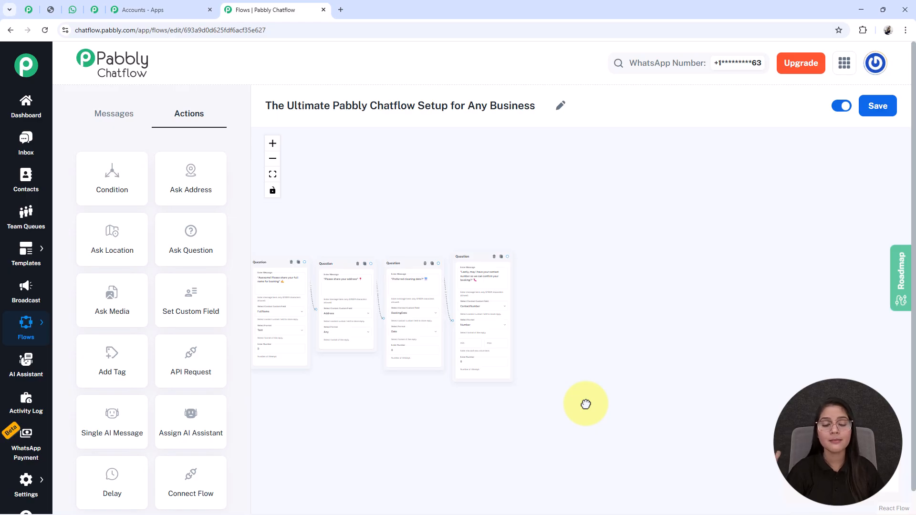
pyautogui.scroll(-3, 374, 442)
pyautogui.moveTo(374, 442); pyautogui.dragTo(563, 423)
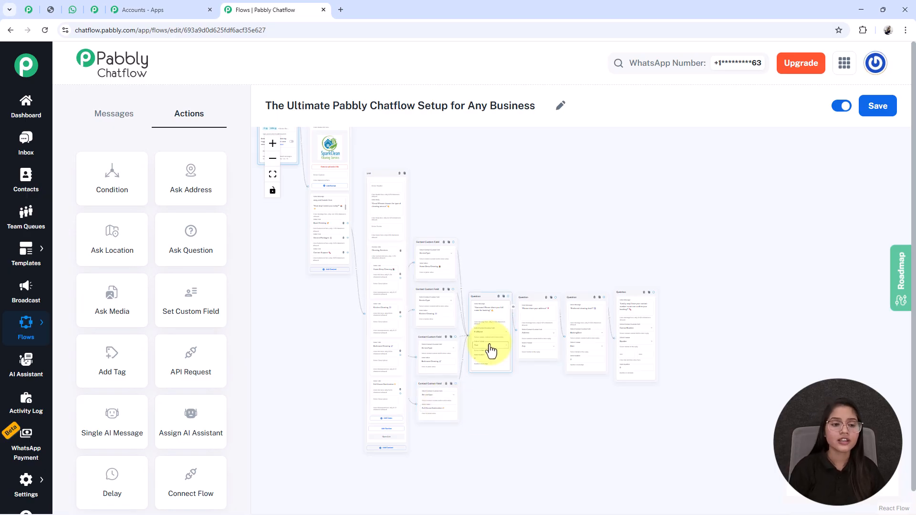
pyautogui.click(99, 115)
pyautogui.moveTo(108, 183); pyautogui.dragTo(698, 355)
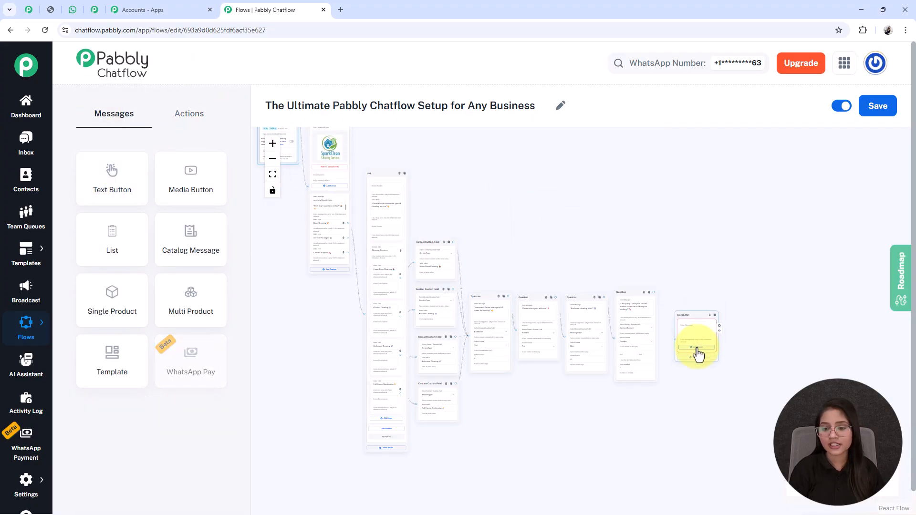
# Paste the Cleaning Request Received summary with $FullName, $ServiceType, $BookingDate and $Address placeholders.
pyautogui.scroll(5, 698, 354)
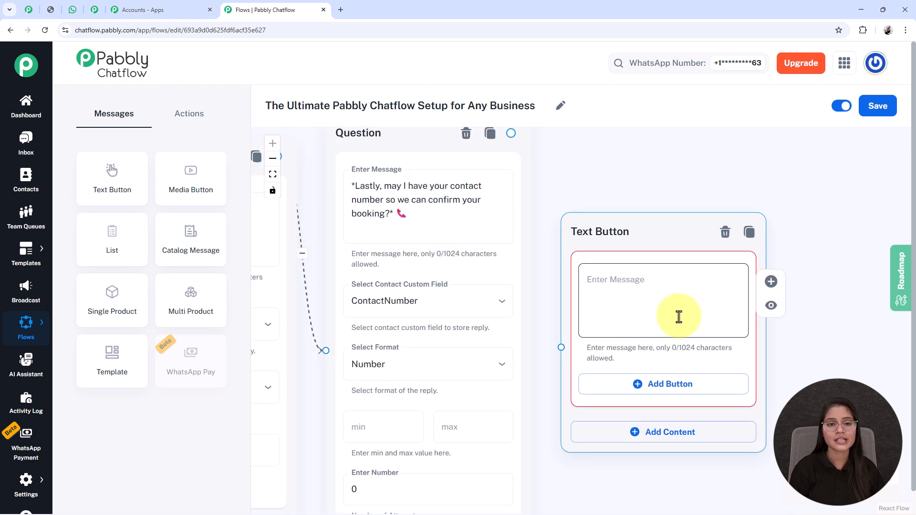
pyautogui.click(685, 303)
pyautogui.hotkey('ctrl', 'v')
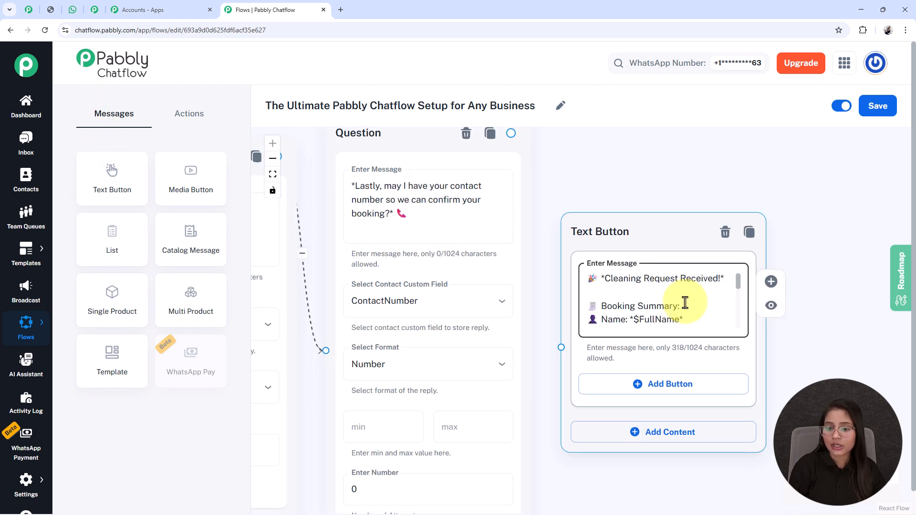
pyautogui.scroll(-1, 685, 303)
pyautogui.press('Down')
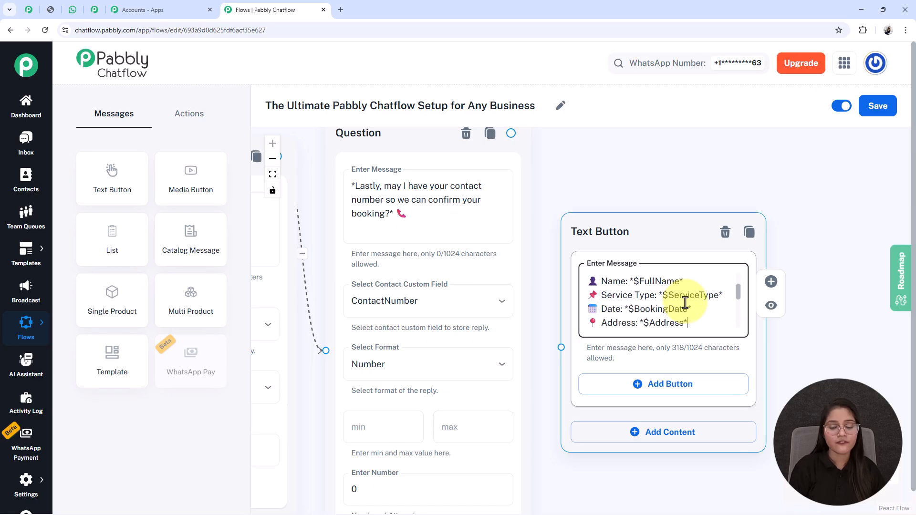
pyautogui.press('Down')
pyautogui.press('Down')
pyautogui.press('Up')
pyautogui.press('Up')
pyautogui.press('Up')
pyautogui.press('Up')
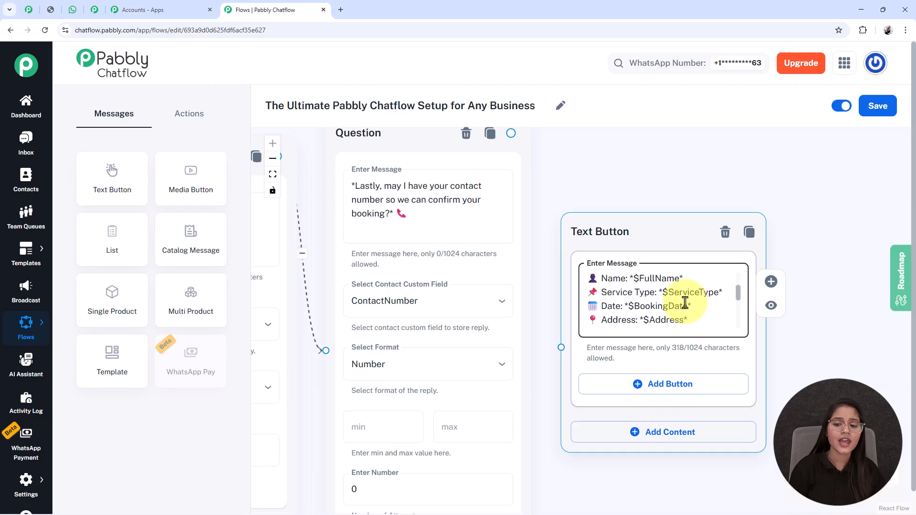
pyautogui.doubleClick(650, 280)
pyautogui.click(645, 293)
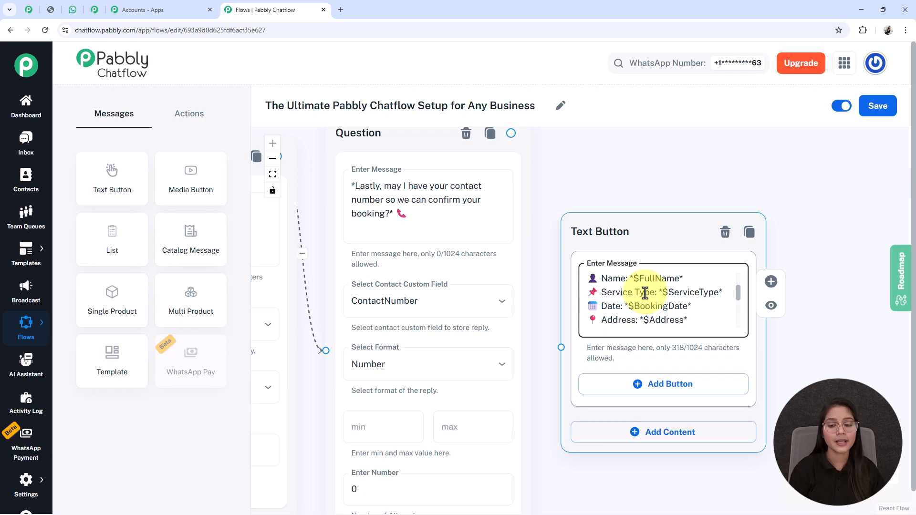
pyautogui.scroll(-2, 670, 283)
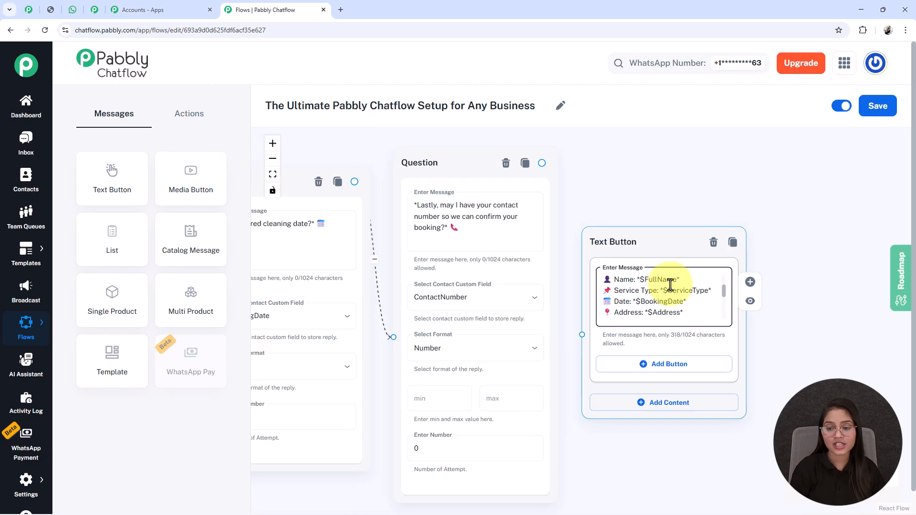
pyautogui.scroll(-5, 671, 282)
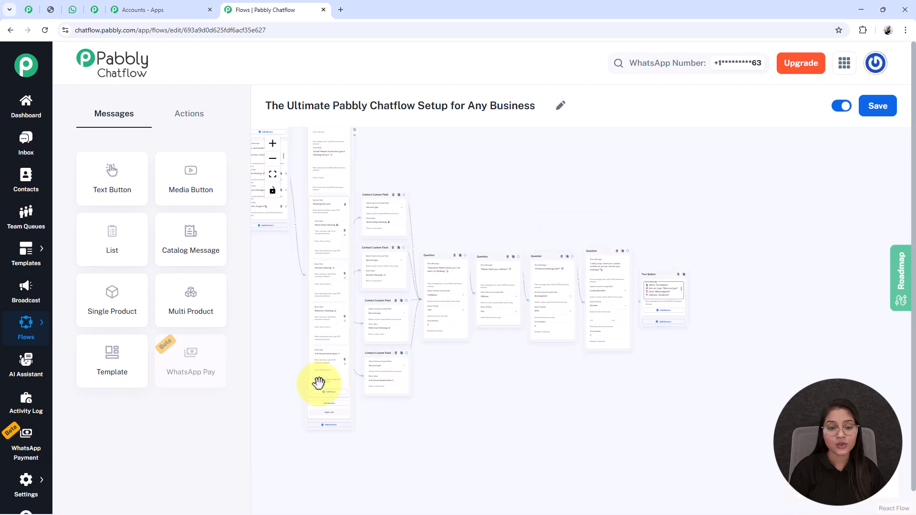
# Connect the contact-number question's output to the booking summary message.
pyautogui.moveTo(346, 258); pyautogui.dragTo(458, 277)
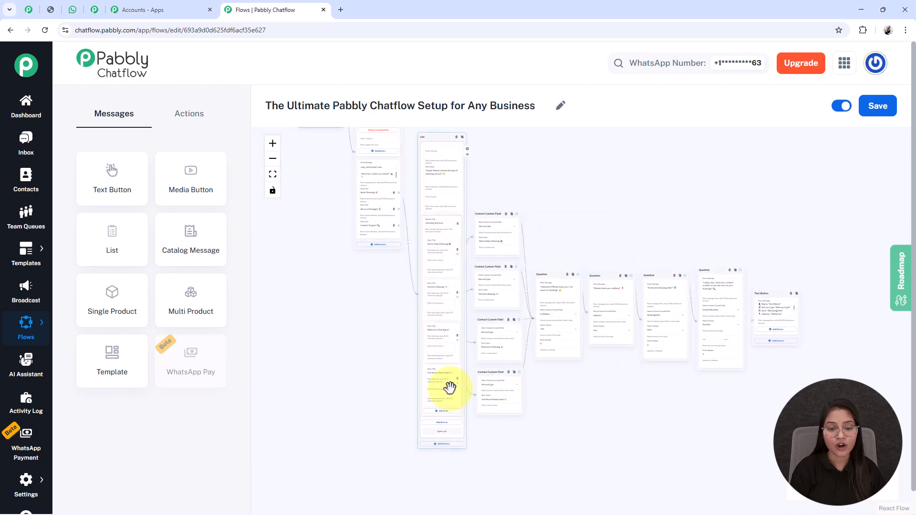
pyautogui.scroll(5, 538, 370)
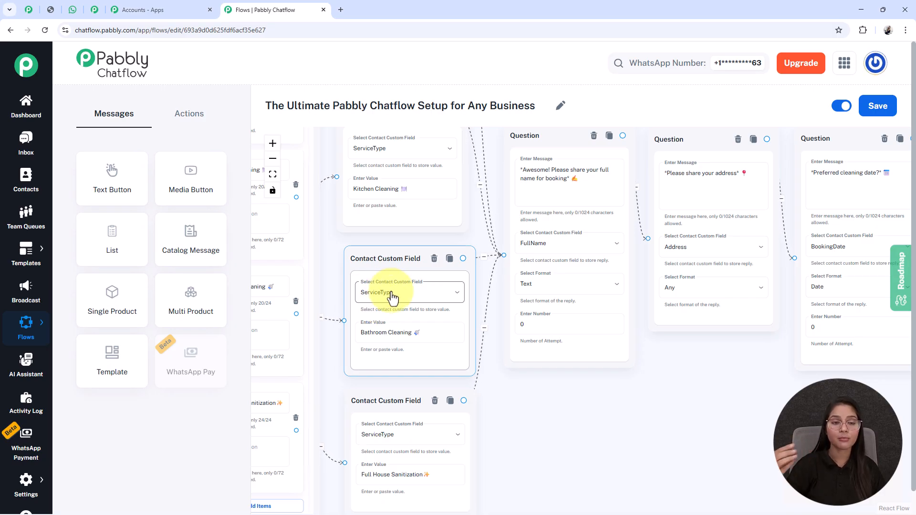
pyautogui.moveTo(695, 399); pyautogui.dragTo(648, 420)
pyautogui.scroll(3, 634, 334)
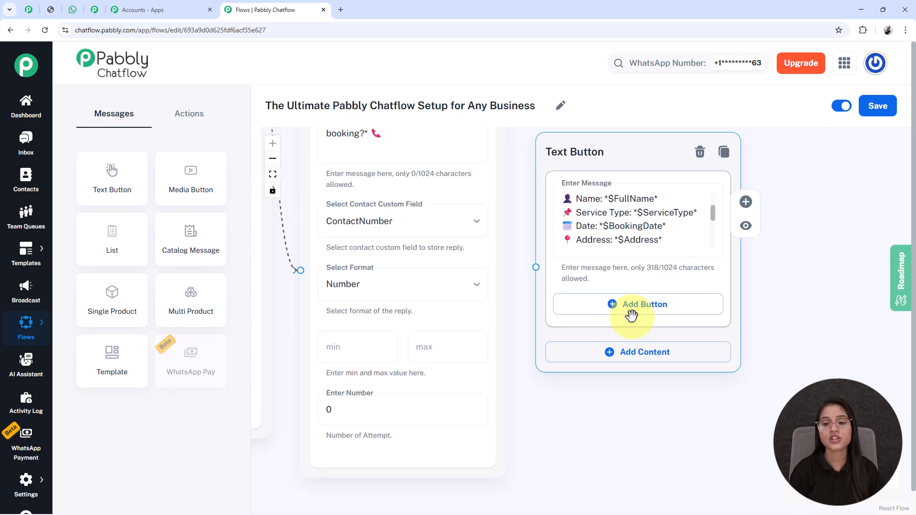
pyautogui.doubleClick(664, 211)
pyautogui.scroll(-6, 635, 246)
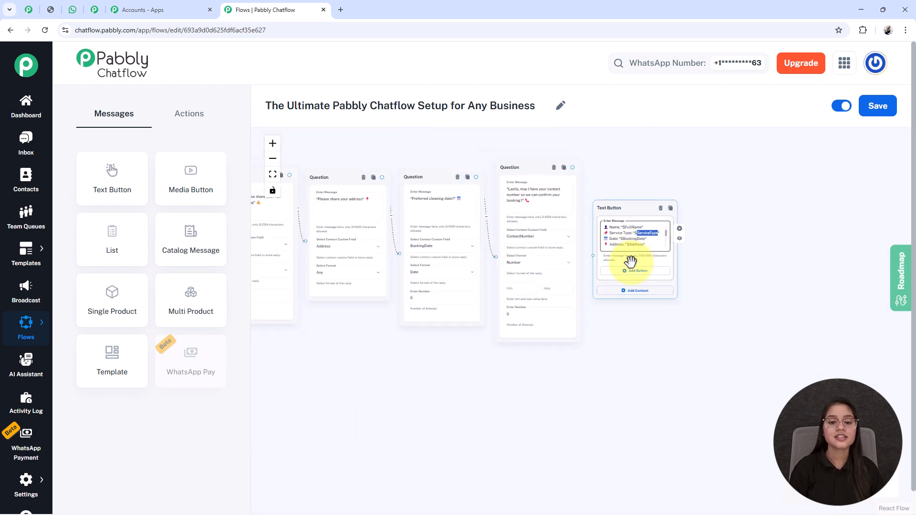
pyautogui.moveTo(503, 376); pyautogui.dragTo(605, 444)
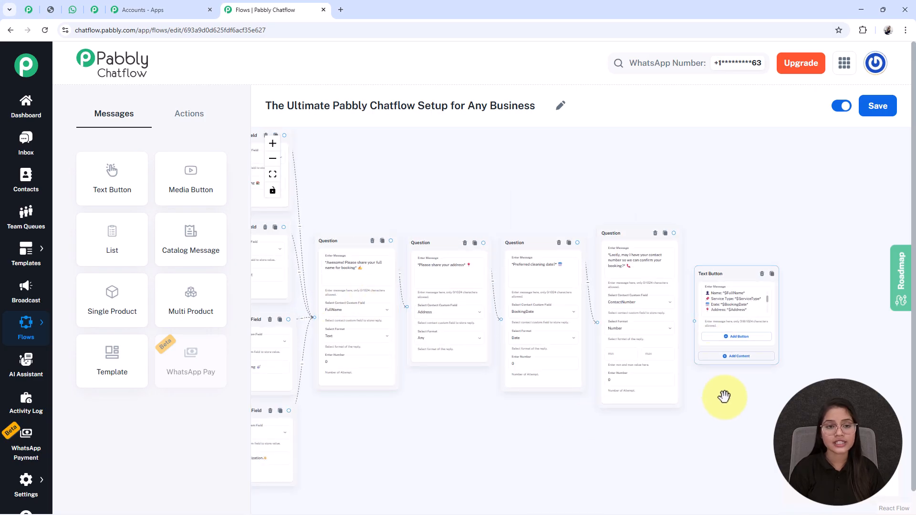
pyautogui.moveTo(674, 233); pyautogui.dragTo(695, 321)
# Move the Trigger card lower on the canvas near the welcome message.
pyautogui.moveTo(456, 410); pyautogui.dragTo(893, 424)
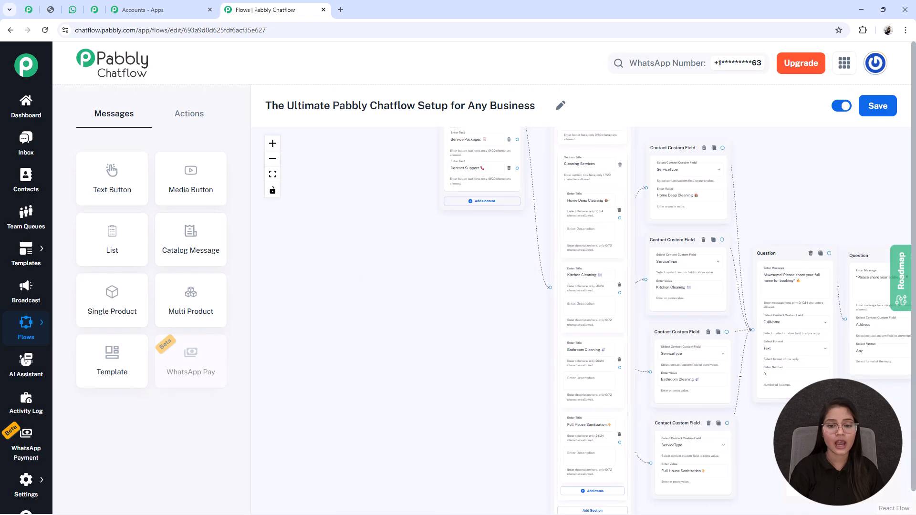
pyautogui.moveTo(454, 298); pyautogui.dragTo(425, 368)
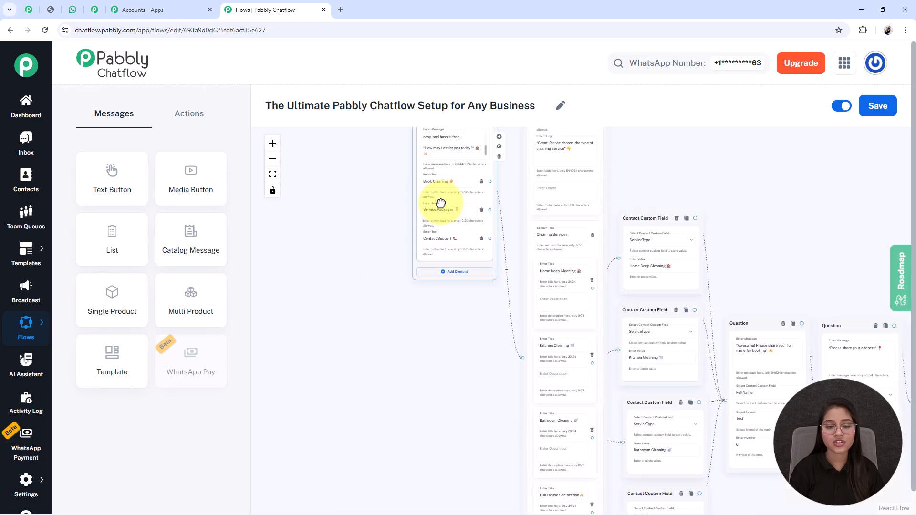
pyautogui.moveTo(370, 196); pyautogui.dragTo(325, 283)
pyautogui.moveTo(313, 137); pyautogui.dragTo(310, 295)
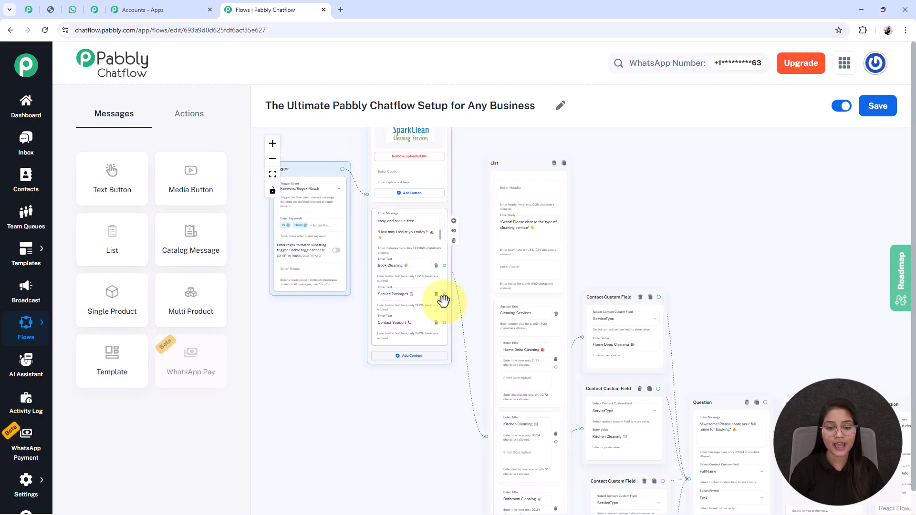
# Reply to Service Packages with Basic Cleaning ₹799, Deep Cleaning ₹1999, Premium Hygiene Pack ₹2999.
pyautogui.moveTo(452, 287); pyautogui.dragTo(726, 204)
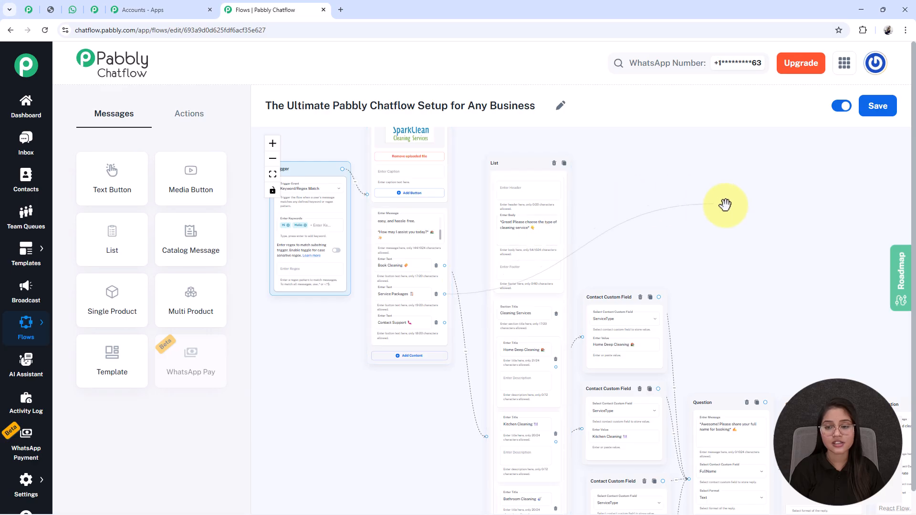
pyautogui.click(717, 231)
pyautogui.moveTo(728, 225); pyautogui.dragTo(728, 291)
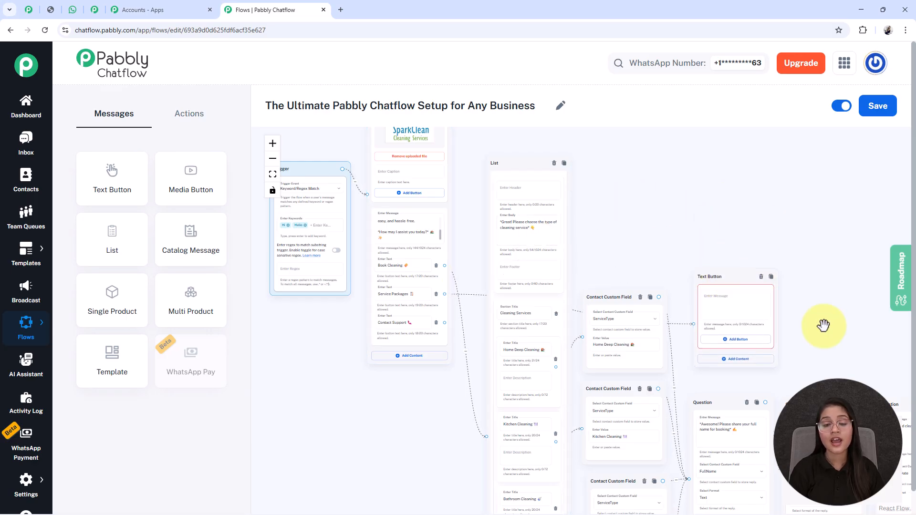
pyautogui.moveTo(824, 325); pyautogui.dragTo(757, 301)
pyautogui.click(659, 282)
pyautogui.hotkey('ctrl', 'v')
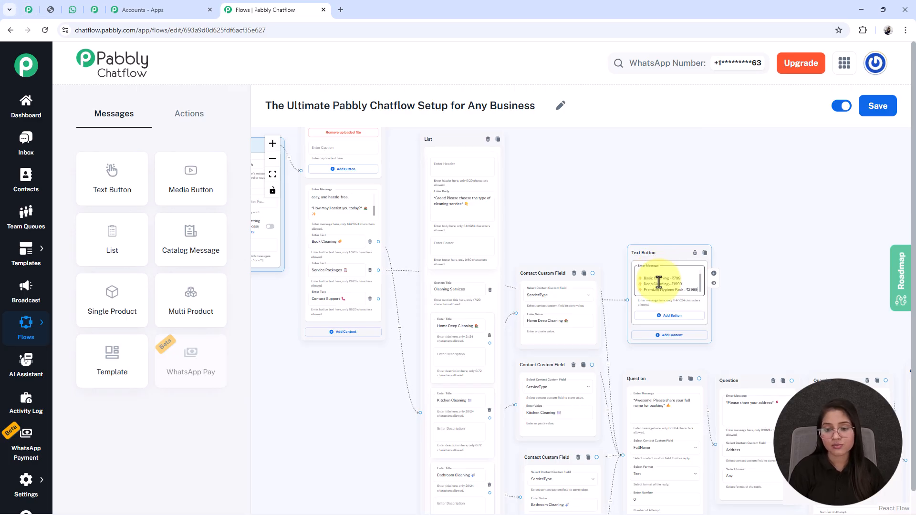
pyautogui.moveTo(635, 258); pyautogui.dragTo(613, 192)
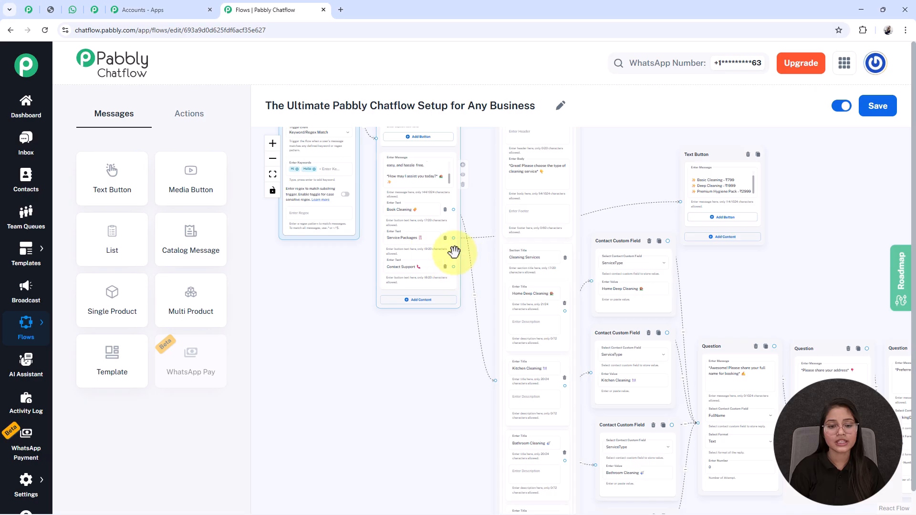
# Give Contact Support a Text Button reply with the business phone number and email.
pyautogui.moveTo(454, 267); pyautogui.dragTo(444, 399)
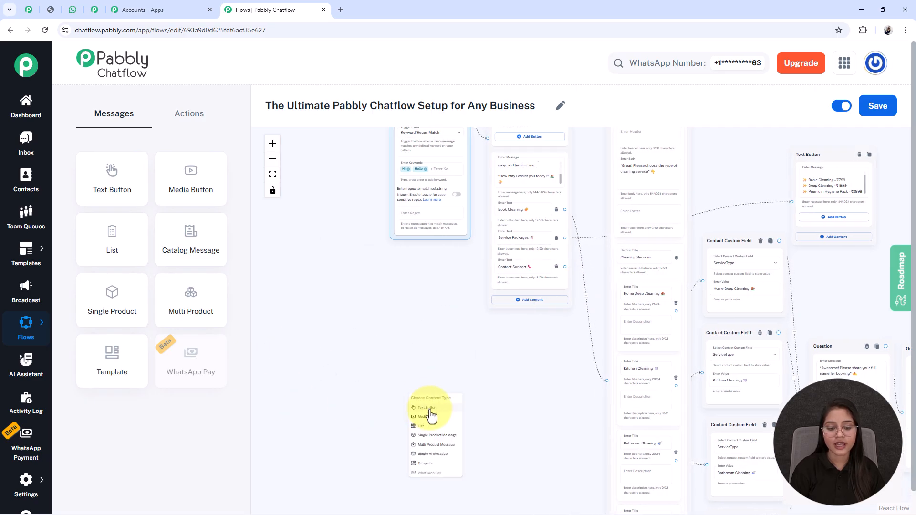
pyautogui.click(429, 409)
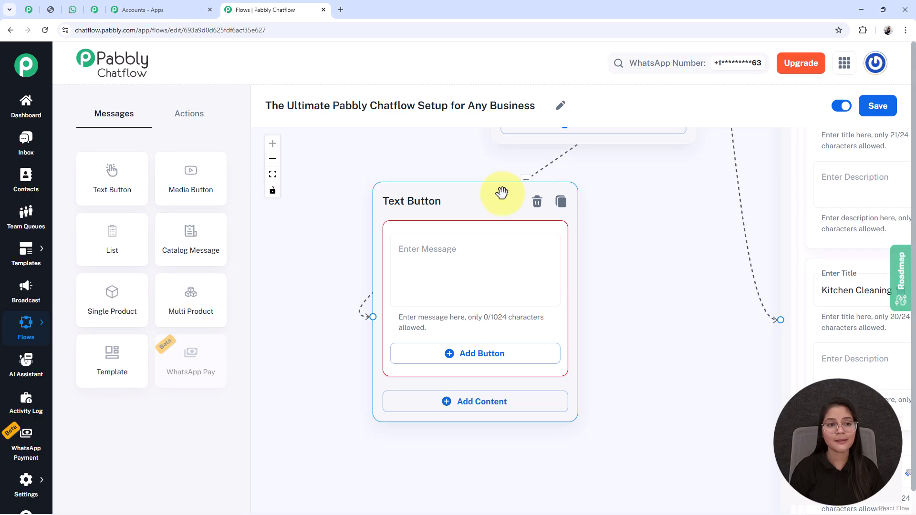
pyautogui.click(433, 248)
pyautogui.hotkey('ctrl', 'v')
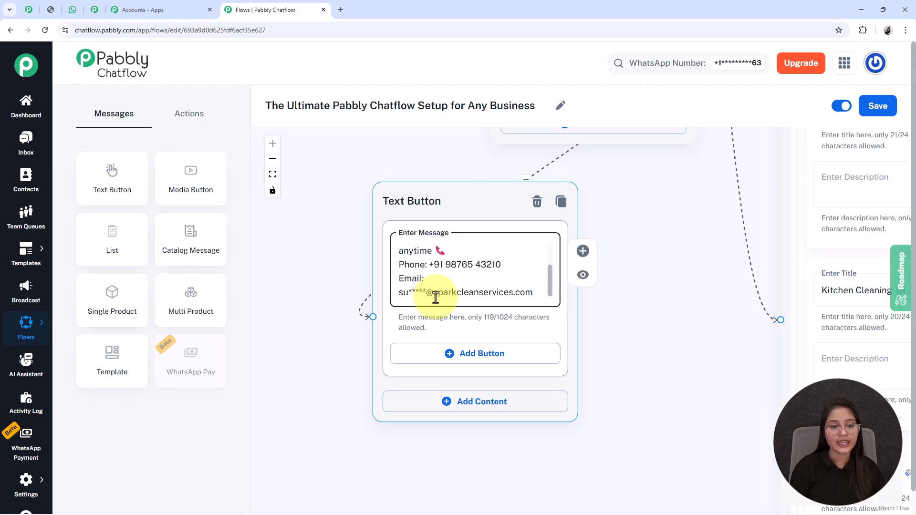
# Save the fitted flow, then open the promo image in the WhatsApp Web test chat.
pyautogui.click(268, 176)
pyautogui.moveTo(679, 307); pyautogui.dragTo(661, 301)
pyautogui.click(880, 110)
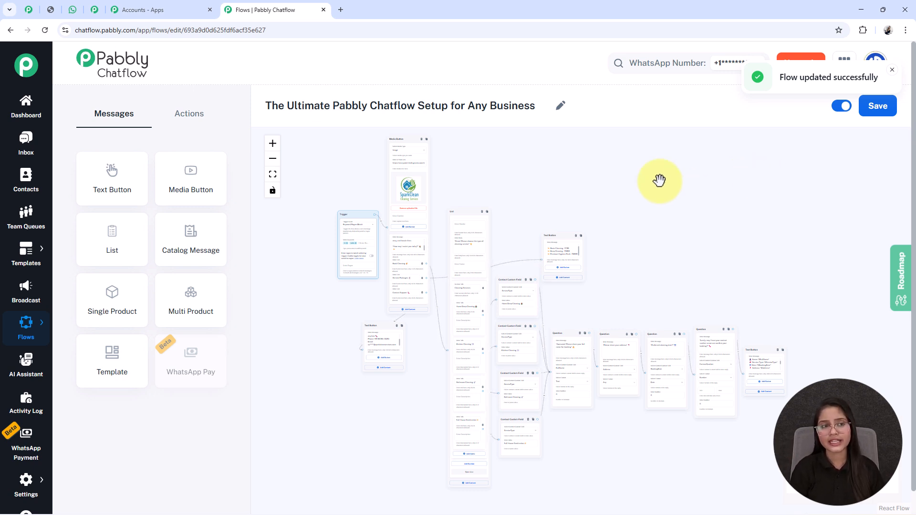
pyautogui.click(73, 10)
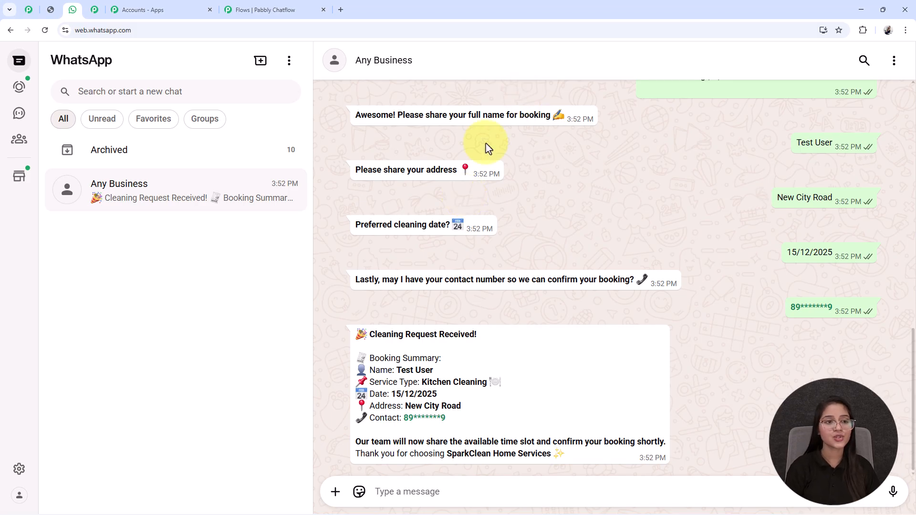
pyautogui.click(51, 11)
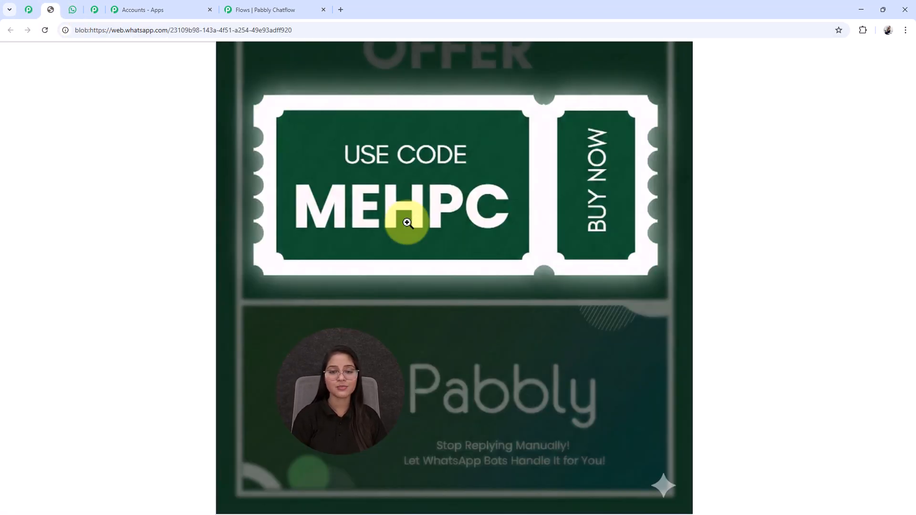